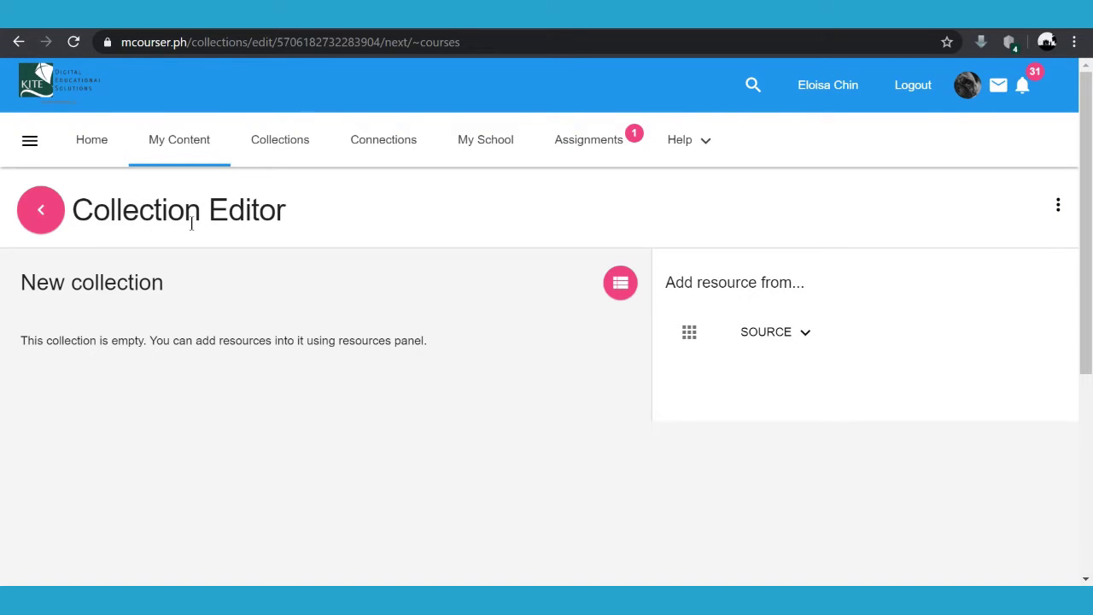
Open the new collection's details for editing and change its title to "Lessons for EPP".
{"action": "left_click", "coordinate": [1057, 211]}
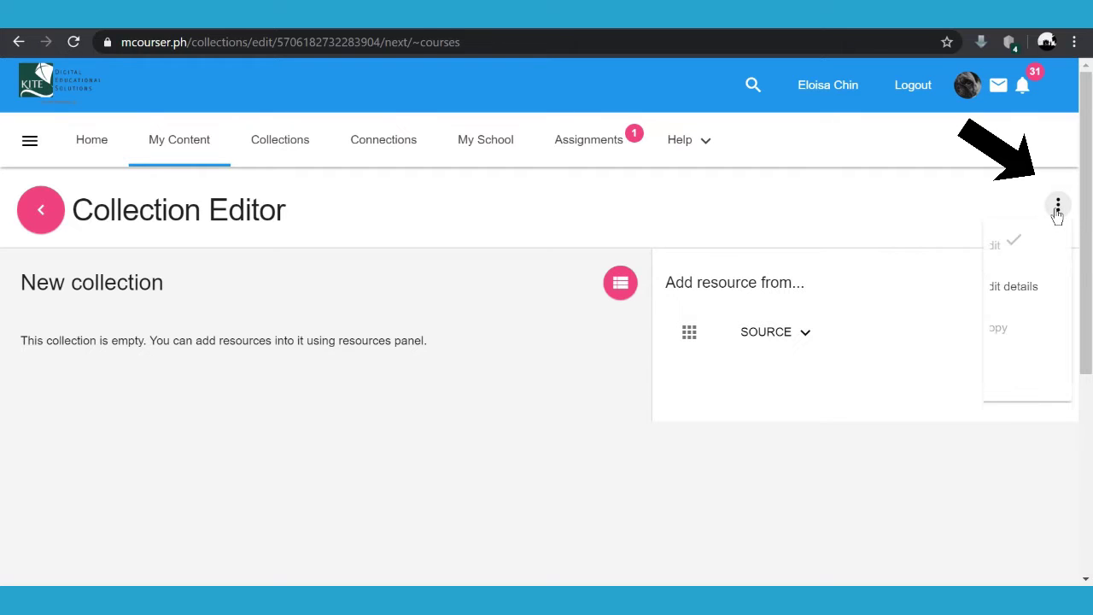
{"action": "left_click", "coordinate": [1031, 299]}
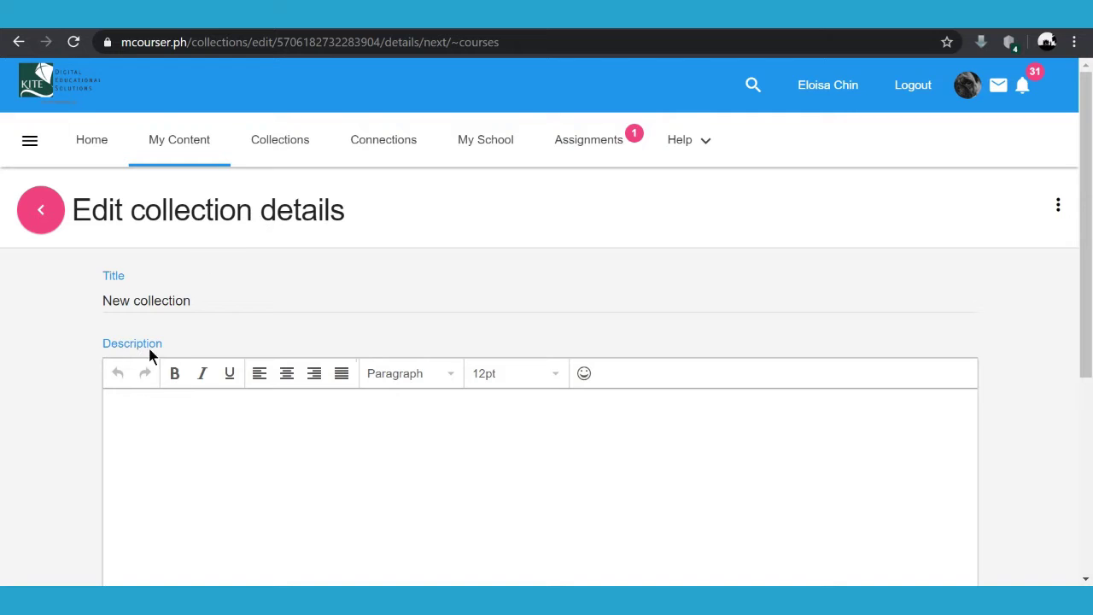
{"action": "left_click_drag", "start_coordinate": [192, 306], "coordinate": [89, 315]}
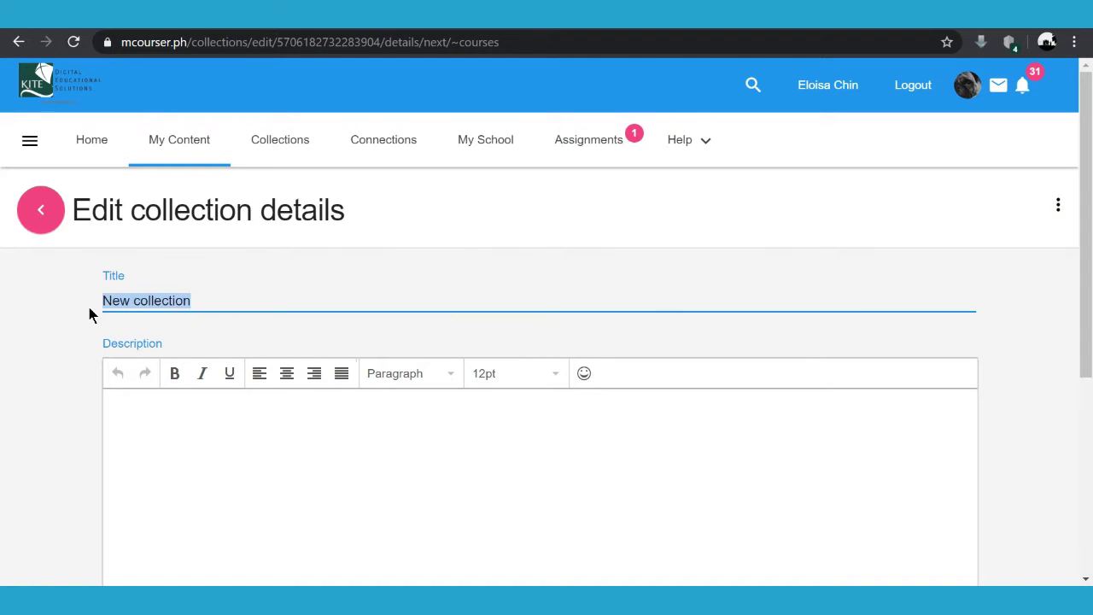
{"action": "type", "text": "Lessons "}
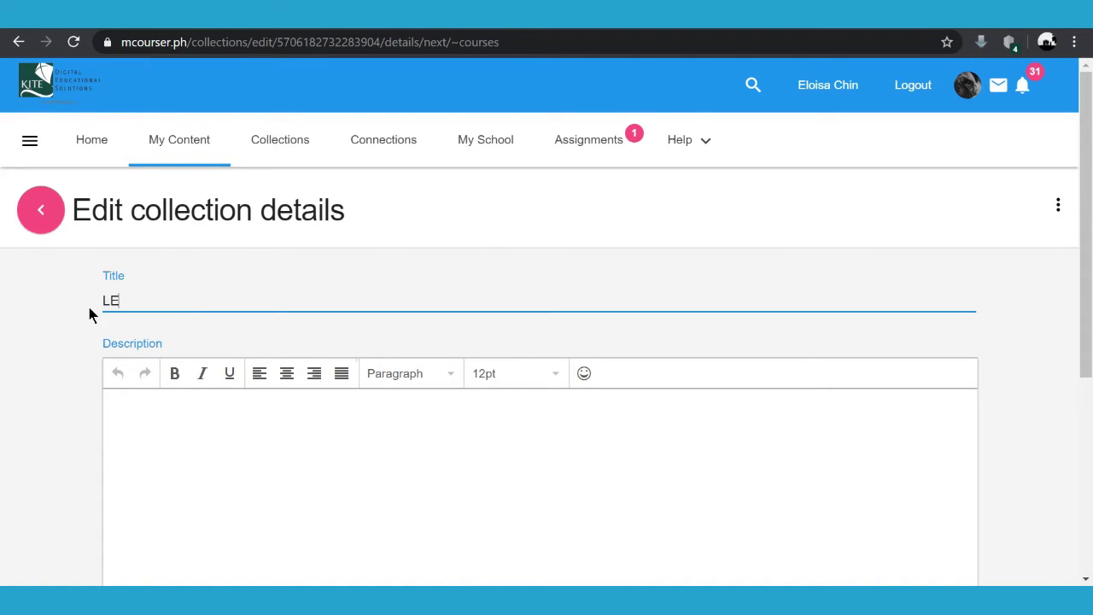
{"action": "type", "text": "for EPP"}
Enter the description "Week 1 Lesson for EPP - Grade 4" and save the collection details.
{"action": "left_click", "coordinate": [130, 406]}
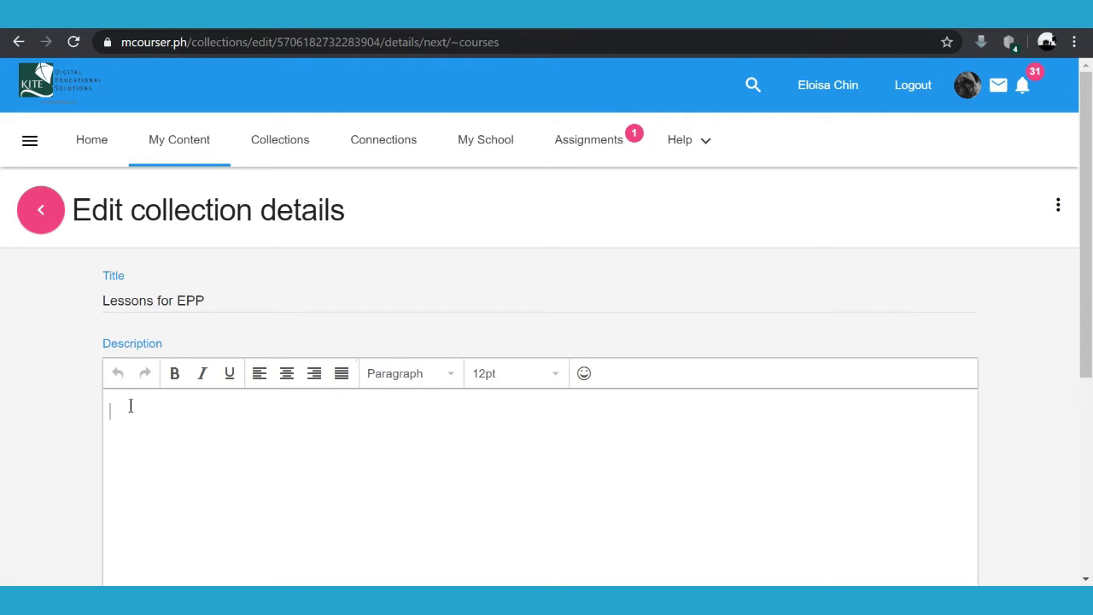
{"action": "type", "text": "Week 1 Lesson for EPP"}
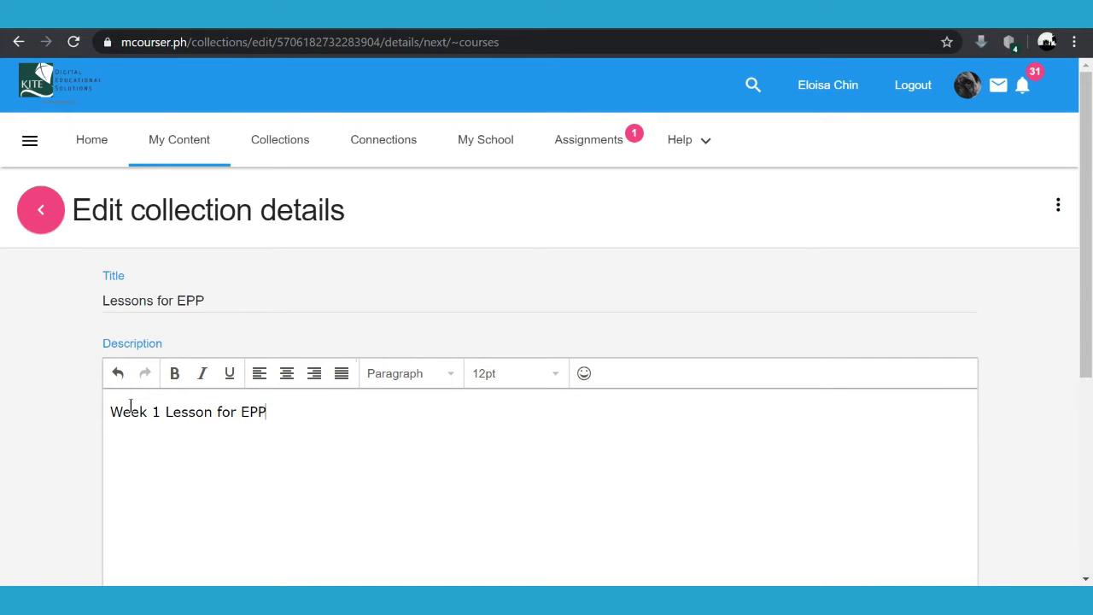
{"action": "type", "text": " - Grade 4"}
{"action": "scroll", "coordinate": [277, 448], "scroll_direction": "down", "scroll_amount": 5}
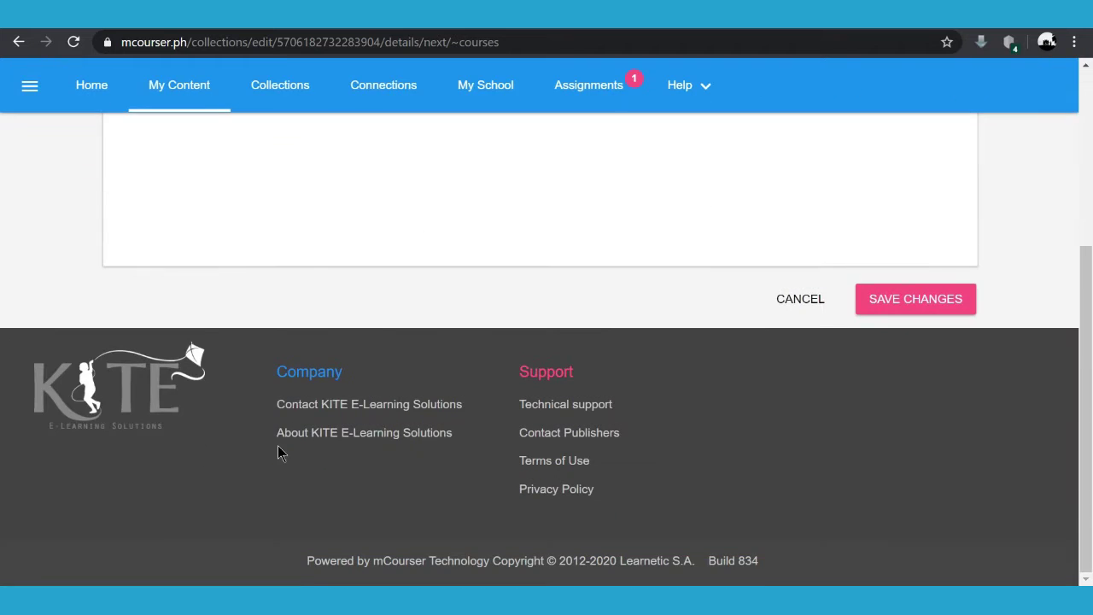
{"action": "left_click", "coordinate": [911, 309]}
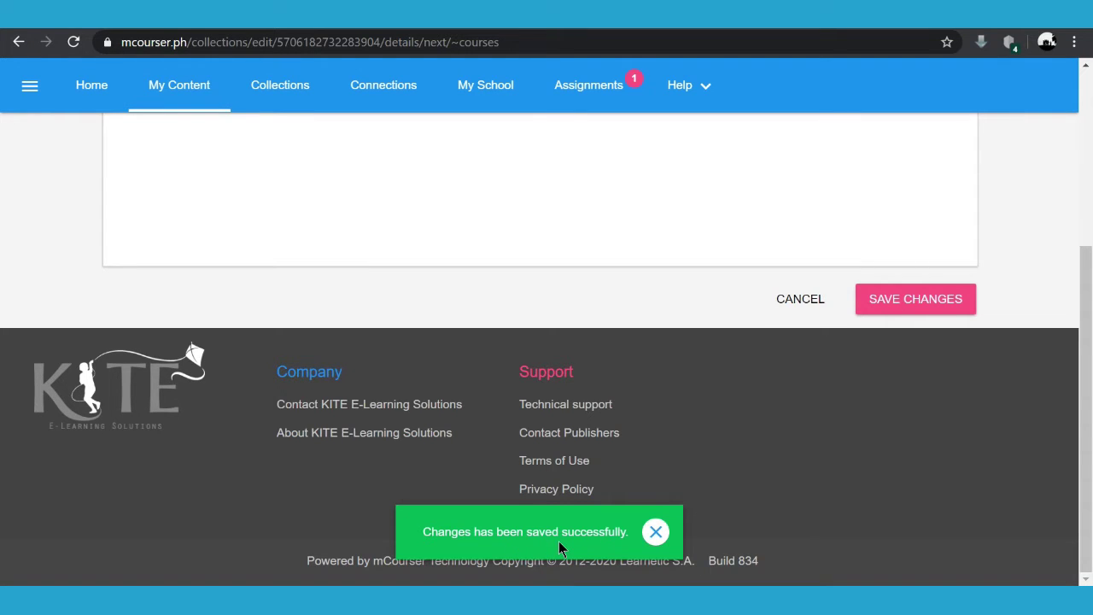
Return to the collection's content editor and choose Collections as the source for adding resources.
{"action": "scroll", "coordinate": [940, 453], "scroll_direction": "up", "scroll_amount": 10}
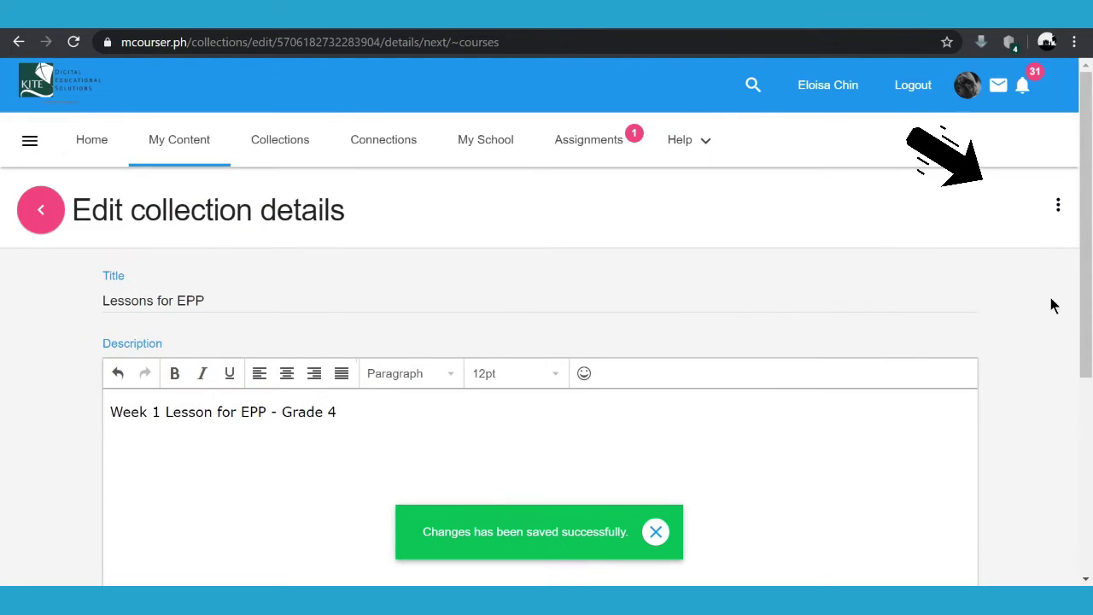
{"action": "left_click", "coordinate": [1057, 207]}
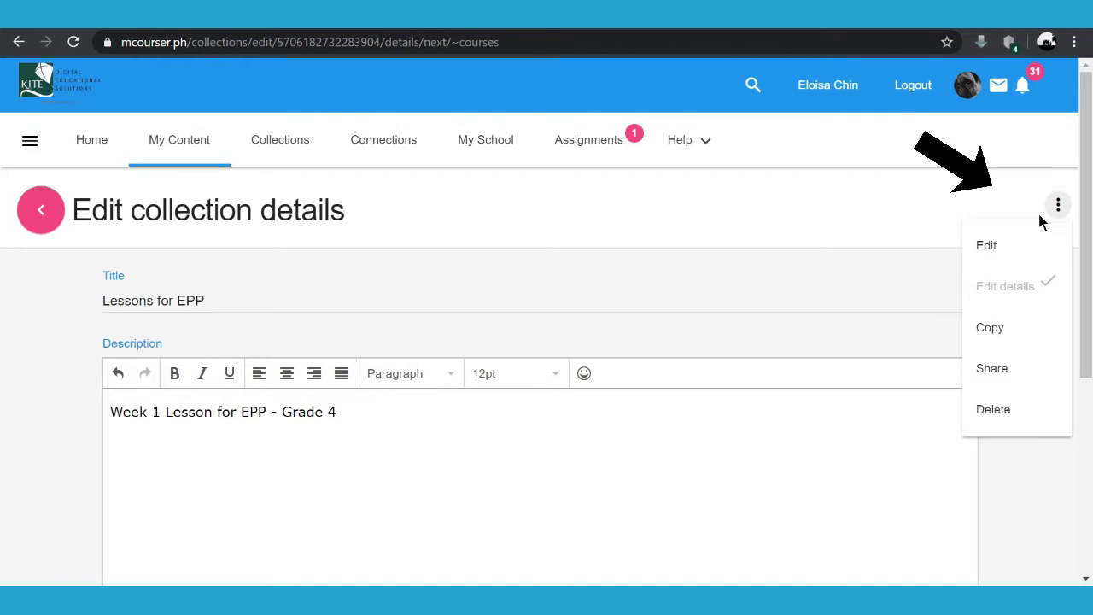
{"action": "left_click", "coordinate": [1001, 264]}
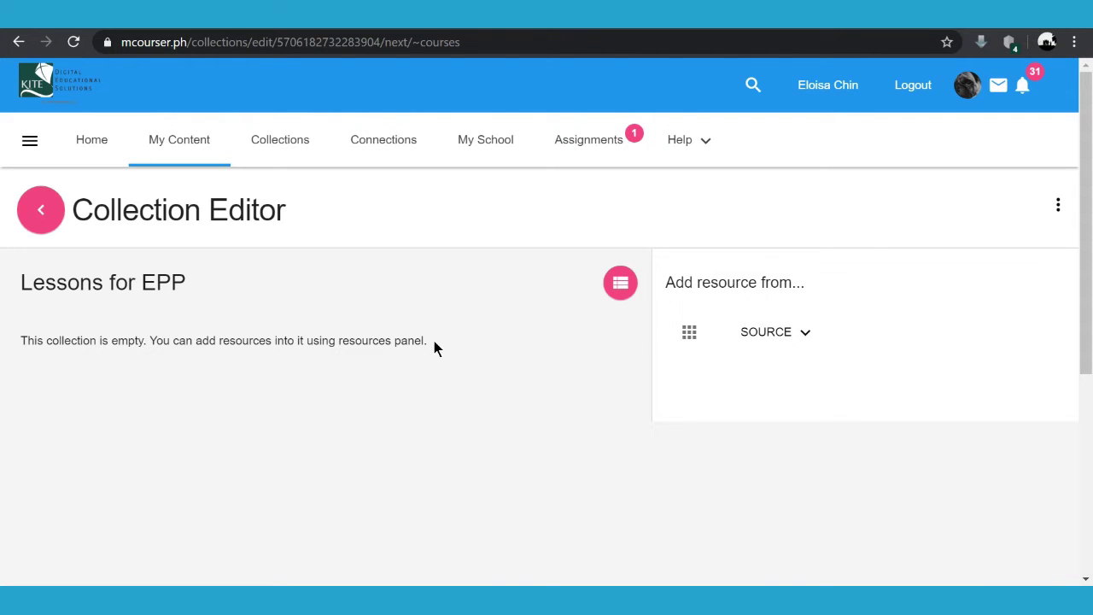
{"action": "left_click", "coordinate": [808, 338]}
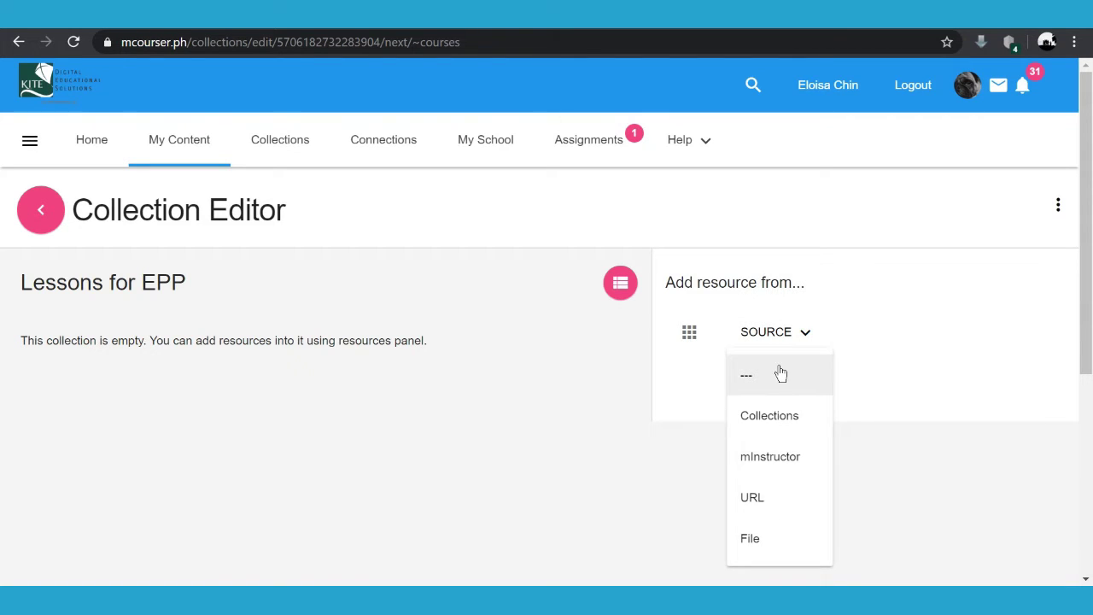
{"action": "left_click", "coordinate": [768, 427]}
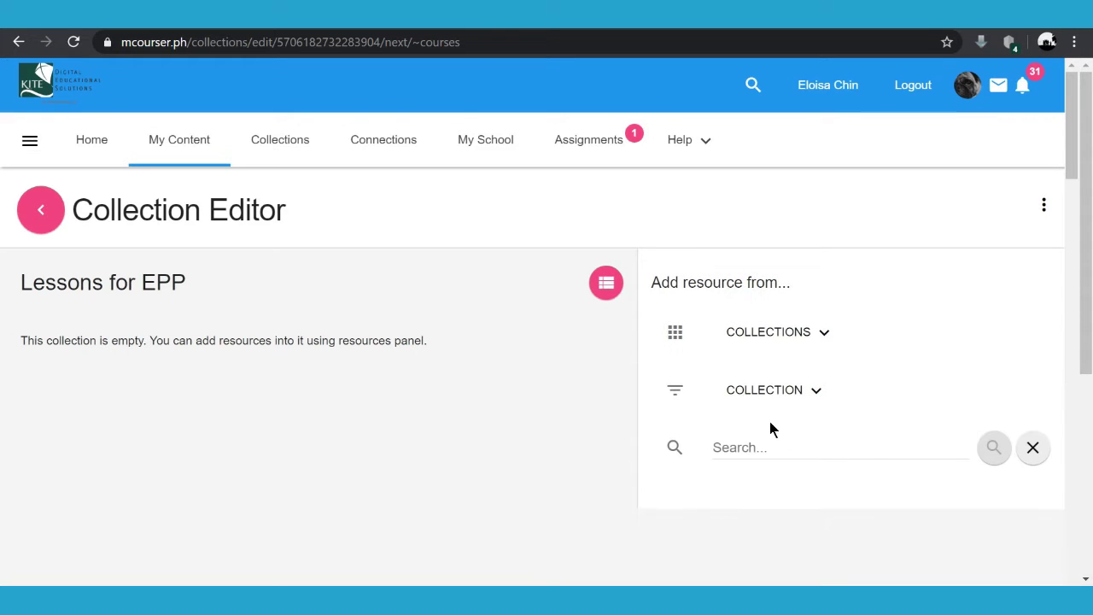
Pick Breaking Through Science 4 (revised 2018) from the available collections and add its book to the Lessons for EPP collection.
{"action": "left_click", "coordinate": [814, 394]}
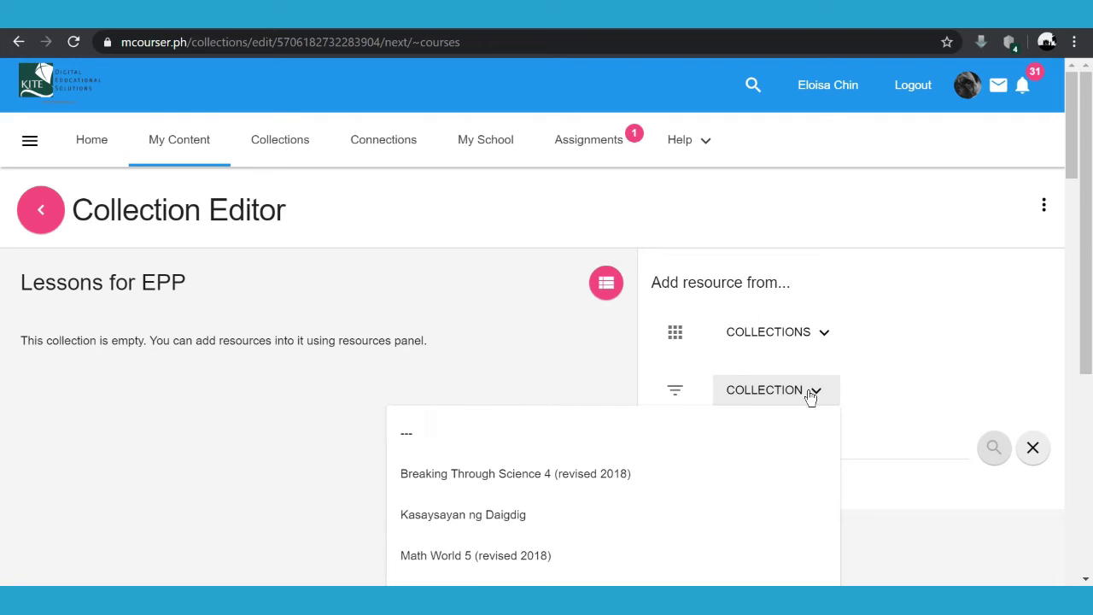
{"action": "scroll", "coordinate": [805, 422], "scroll_direction": "down", "scroll_amount": 3}
{"action": "scroll", "coordinate": [805, 423], "scroll_direction": "down", "scroll_amount": 5}
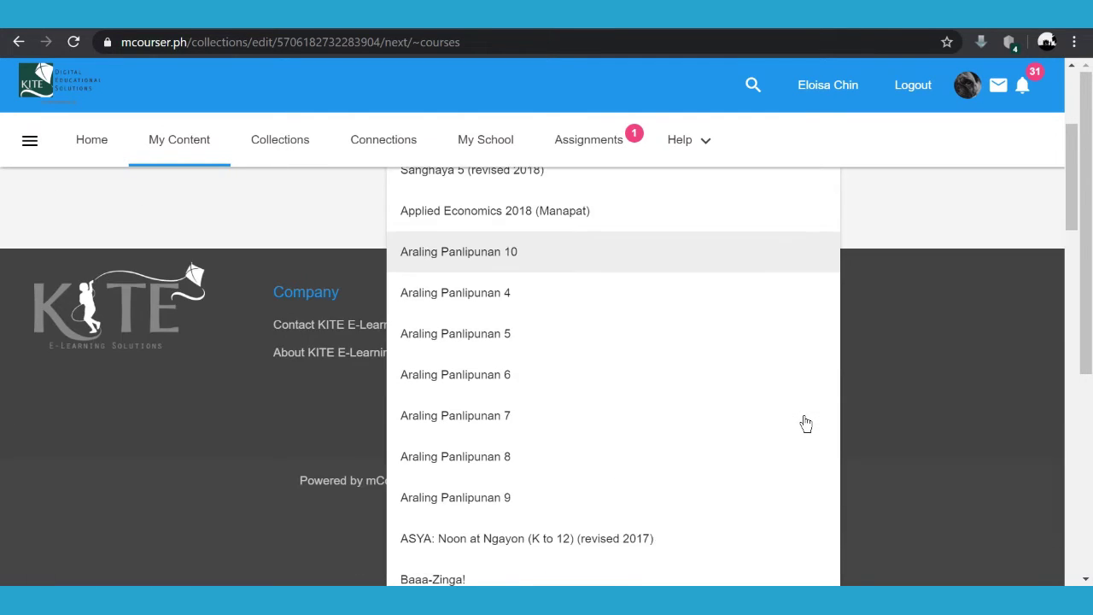
{"action": "scroll", "coordinate": [805, 423], "scroll_direction": "down", "scroll_amount": 10}
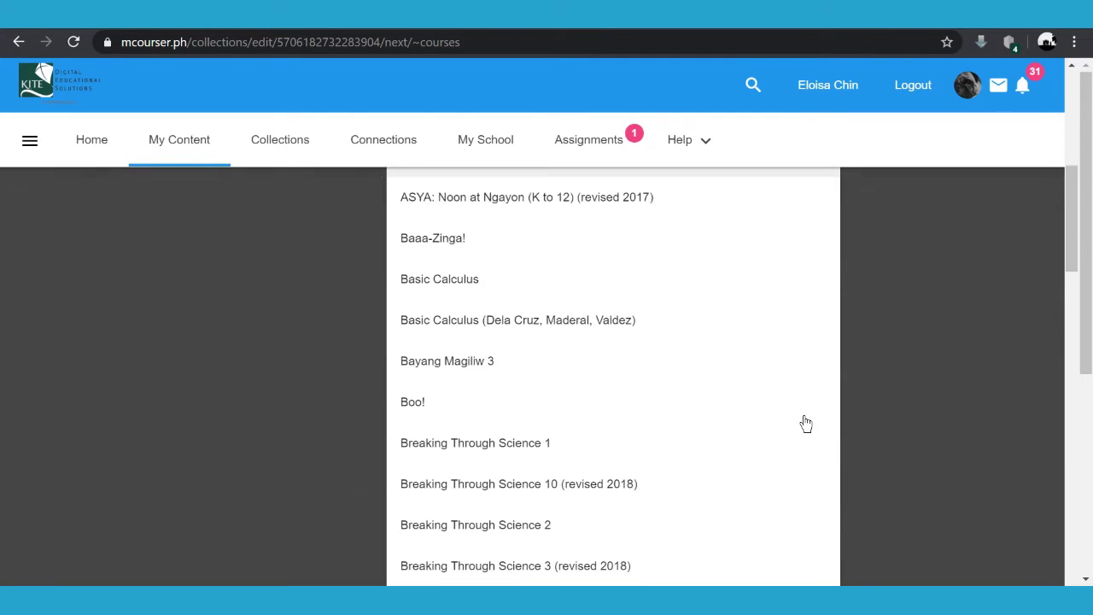
{"action": "scroll", "coordinate": [805, 423], "scroll_direction": "down", "scroll_amount": 15}
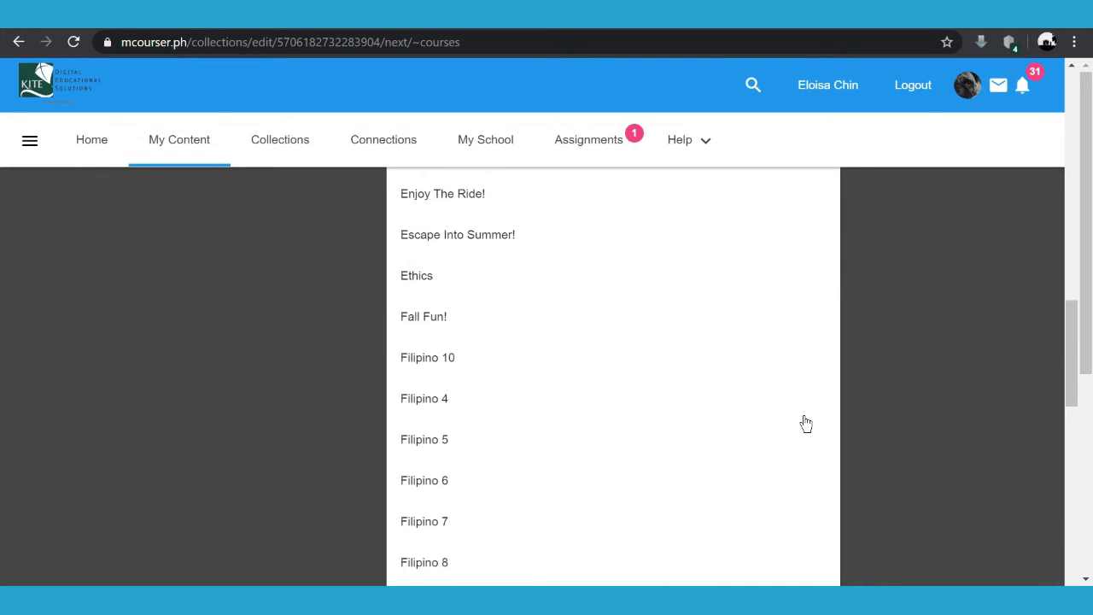
{"action": "scroll", "coordinate": [806, 423], "scroll_direction": "down", "scroll_amount": 15}
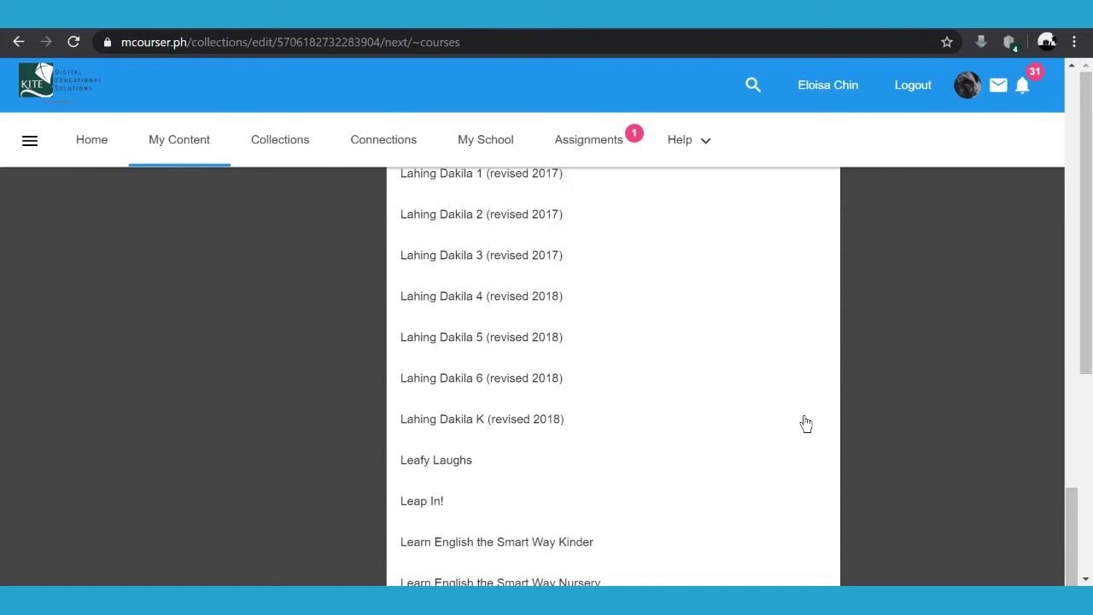
{"action": "scroll", "coordinate": [976, 478], "scroll_direction": "up", "scroll_amount": 14}
{"action": "scroll", "coordinate": [976, 477], "scroll_direction": "up", "scroll_amount": 20}
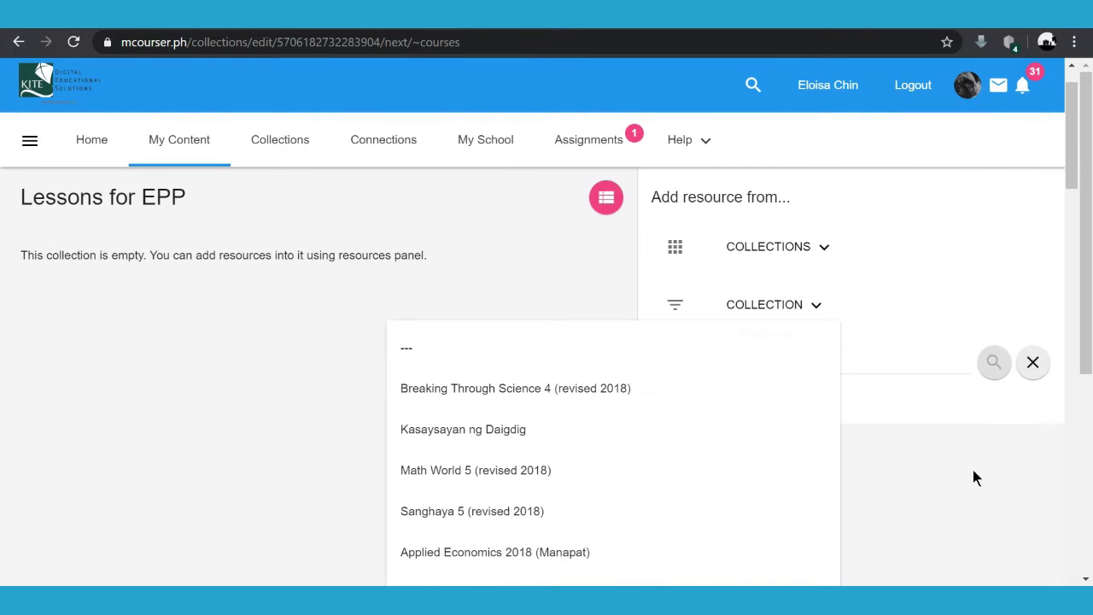
{"action": "scroll", "coordinate": [883, 393], "scroll_direction": "up", "scroll_amount": 1}
{"action": "scroll", "coordinate": [883, 395], "scroll_direction": "down", "scroll_amount": 2}
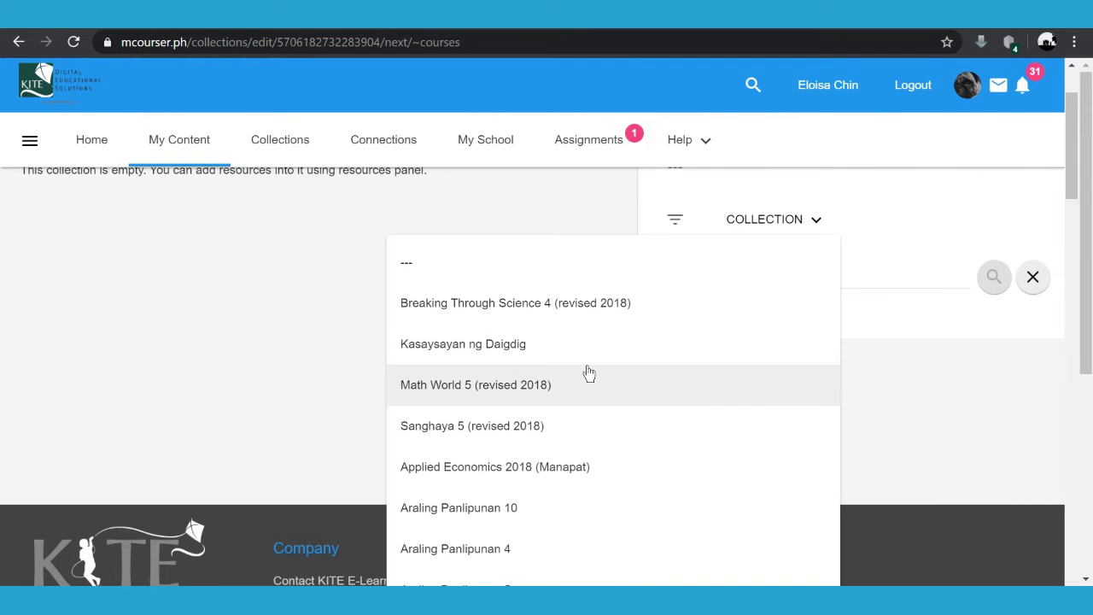
{"action": "left_click", "coordinate": [572, 309]}
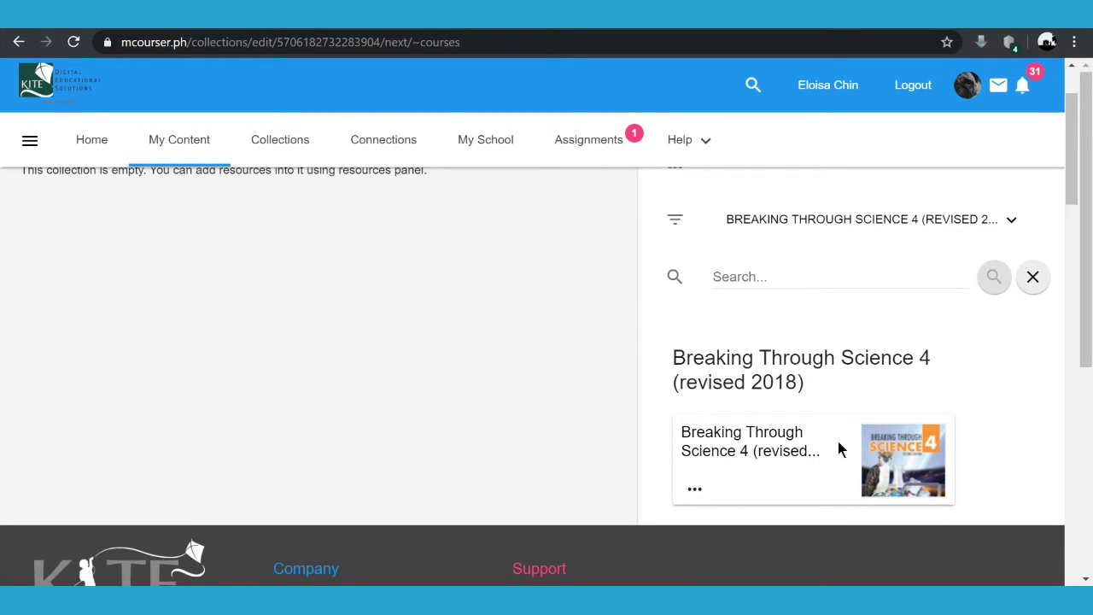
{"action": "left_click_drag", "start_coordinate": [904, 477], "coordinate": [232, 242]}
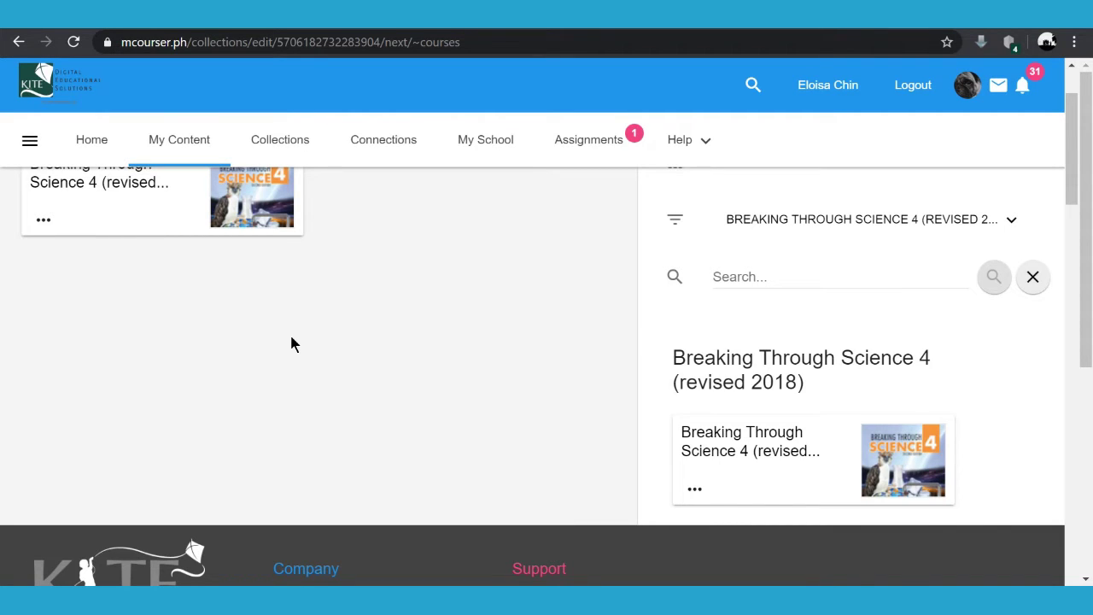
Switch the resource source to mInstructor and add "Sample lesson" to the collection after the science book.
{"action": "scroll", "coordinate": [290, 344], "scroll_direction": "up", "scroll_amount": 2}
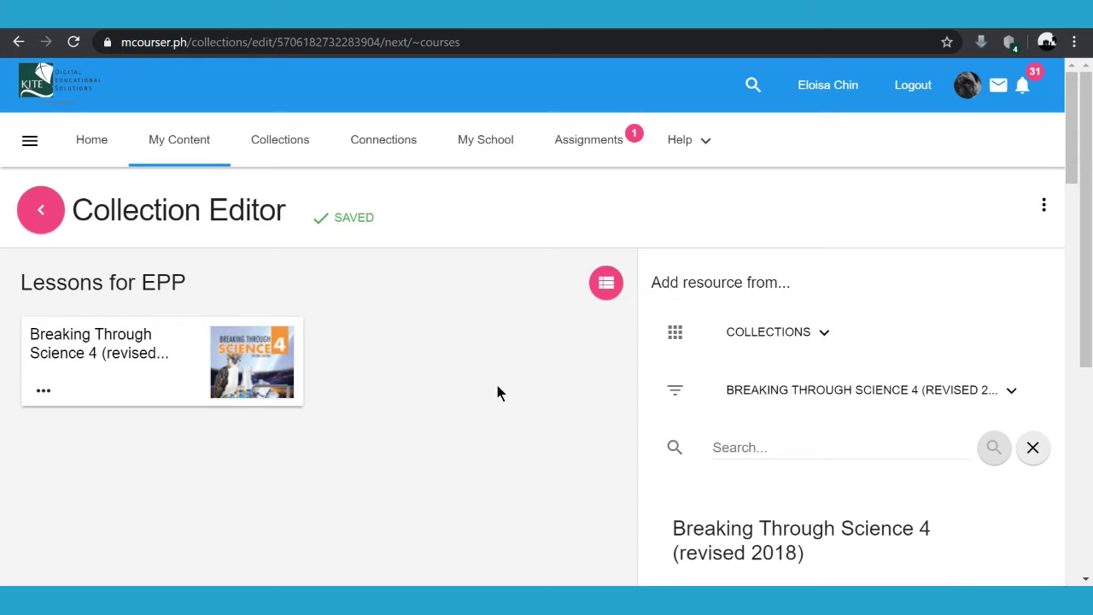
{"action": "left_click", "coordinate": [821, 339]}
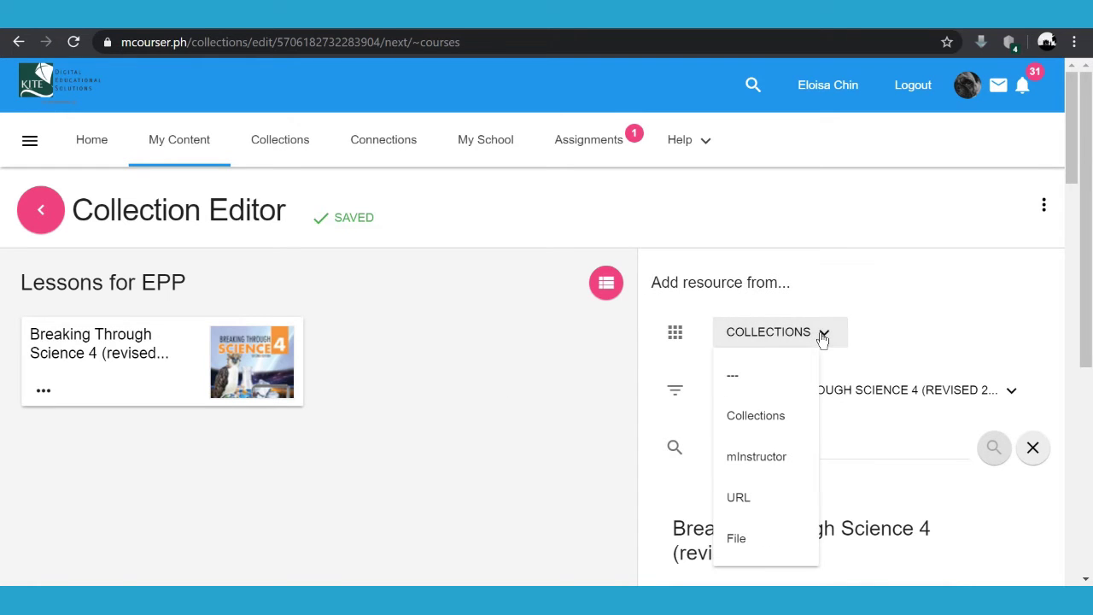
{"action": "left_click", "coordinate": [740, 468]}
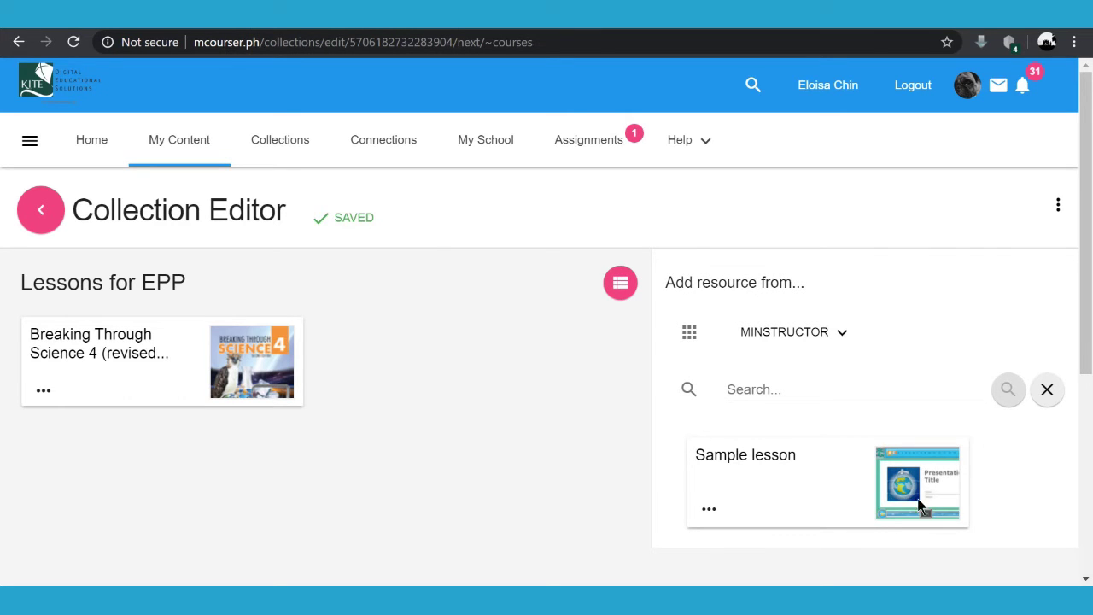
{"action": "left_click_drag", "start_coordinate": [892, 487], "coordinate": [527, 368]}
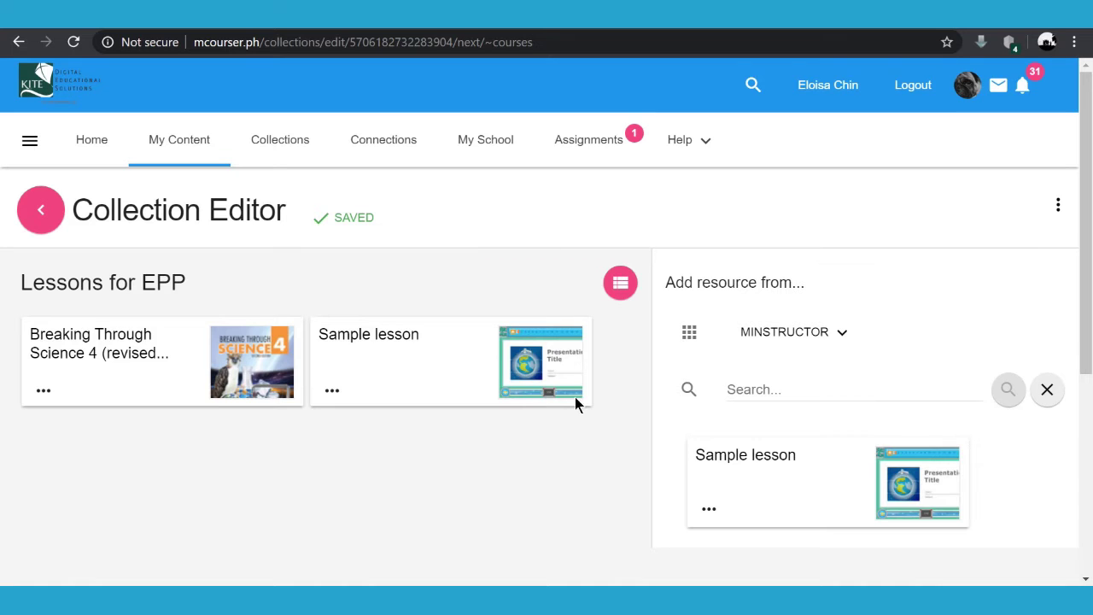
Start a URL resource for the collection and name it "how to make a kite".
{"action": "left_click", "coordinate": [842, 343]}
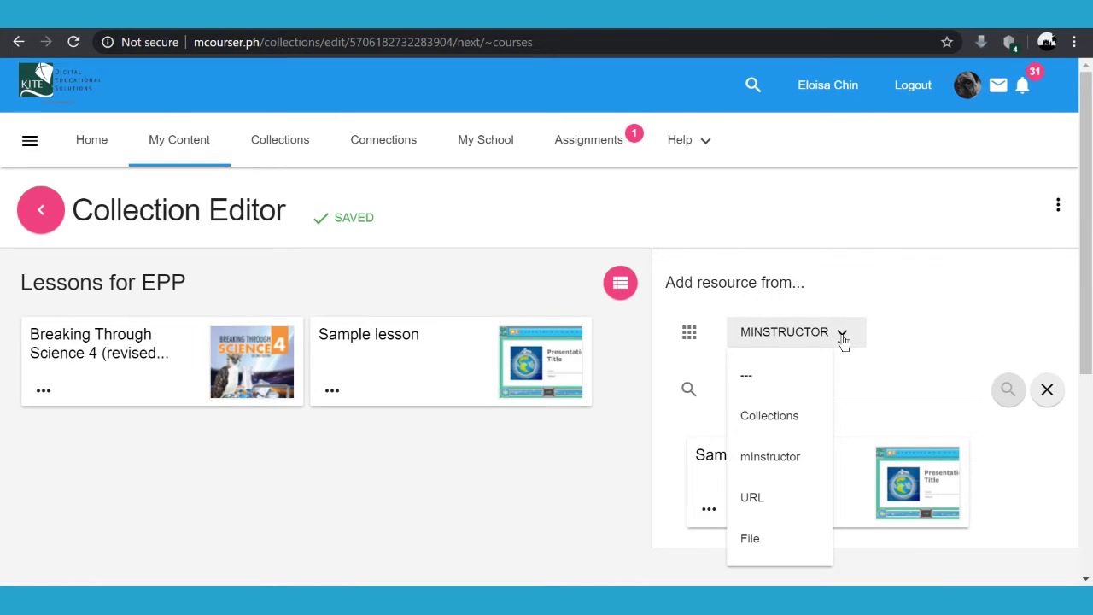
{"action": "left_click", "coordinate": [755, 501]}
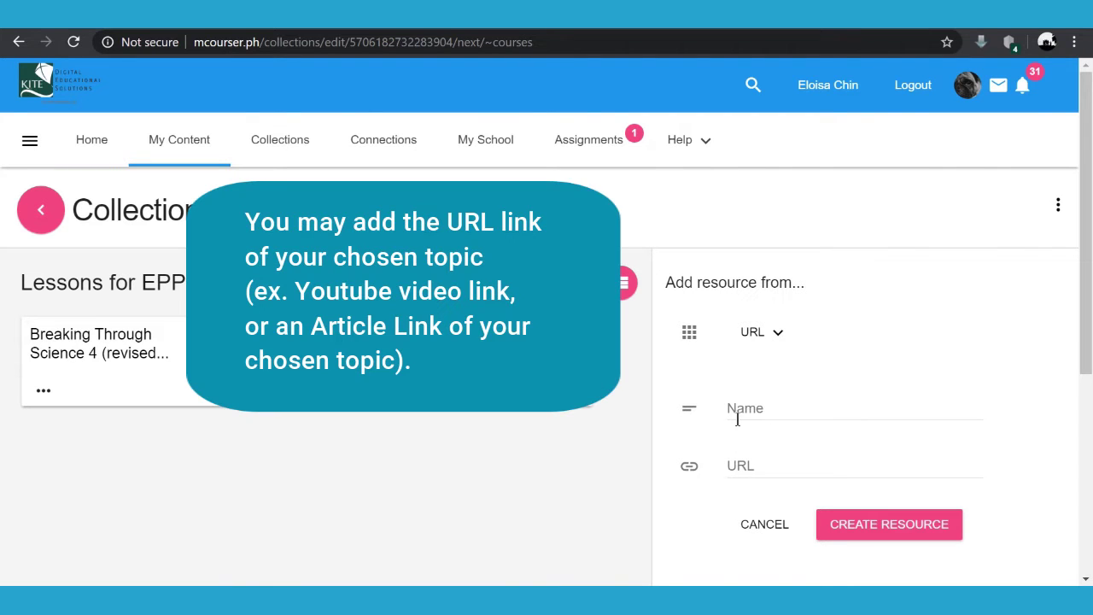
{"action": "left_click", "coordinate": [738, 419]}
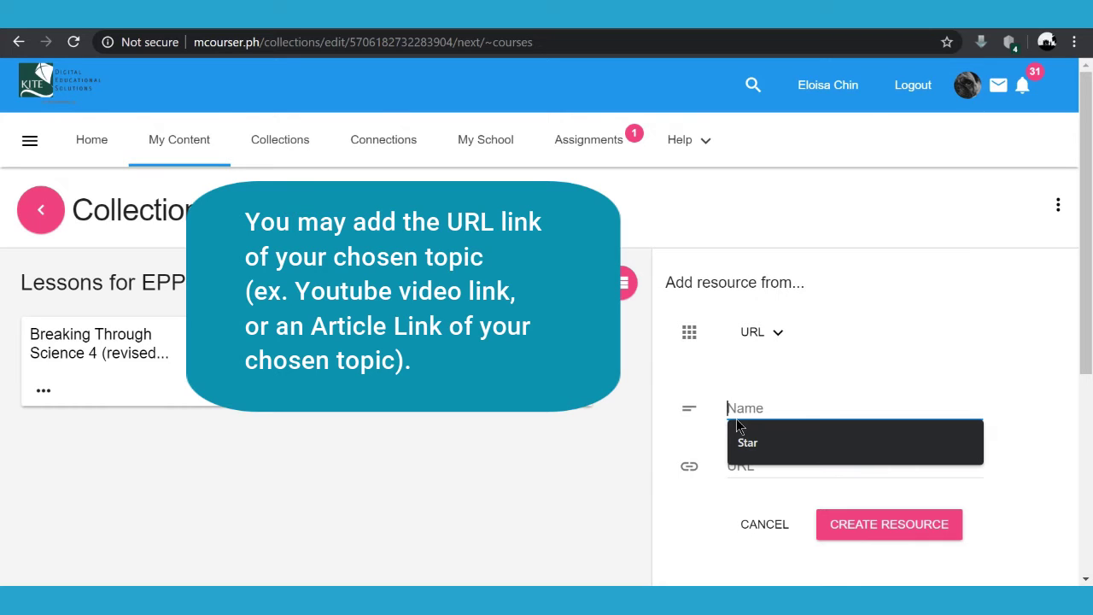
{"action": "type", "text": "how"}
{"action": "key", "text": "BackSpace"}
{"action": "key", "text": "BackSpace"}
{"action": "key", "text": "BackSpace"}
{"action": "type", "text": "H"}
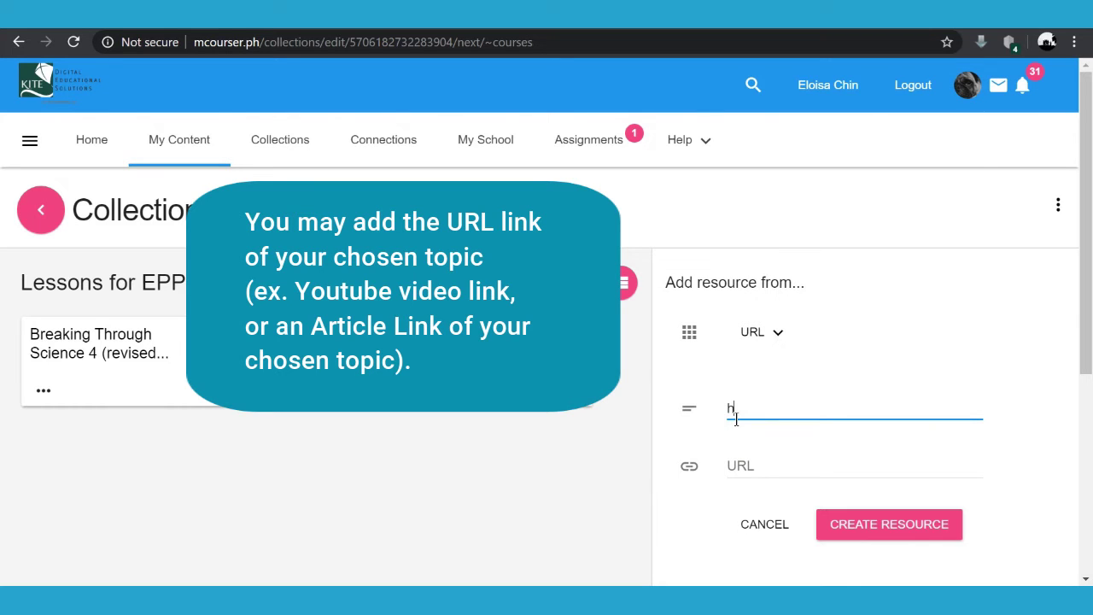
{"action": "type", "text": "ow to make a"}
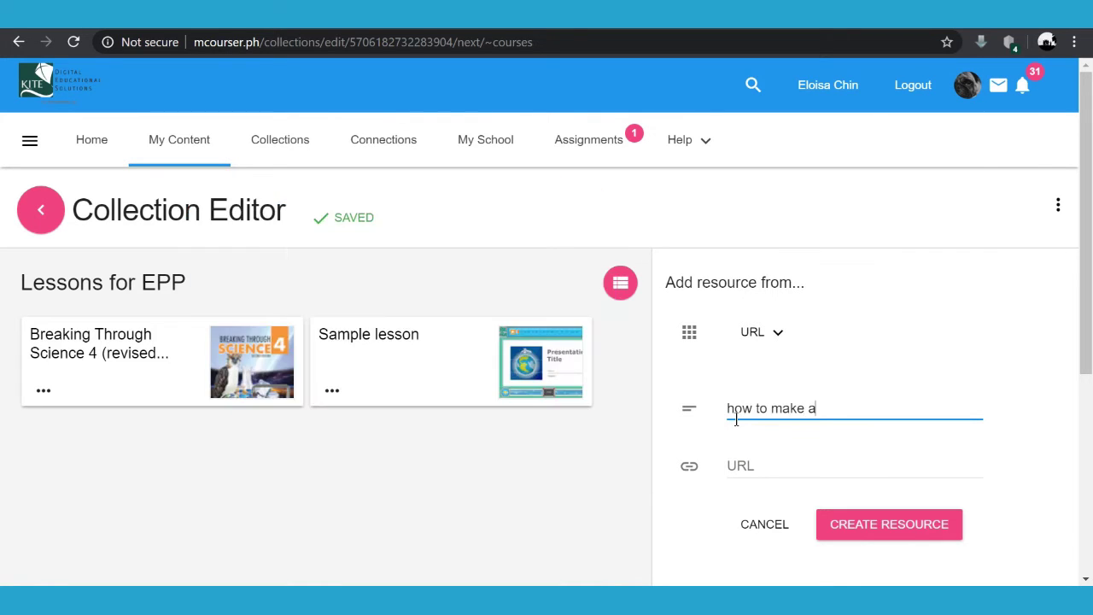
{"action": "type", "text": " kite"}
{"action": "left_click", "coordinate": [761, 465]}
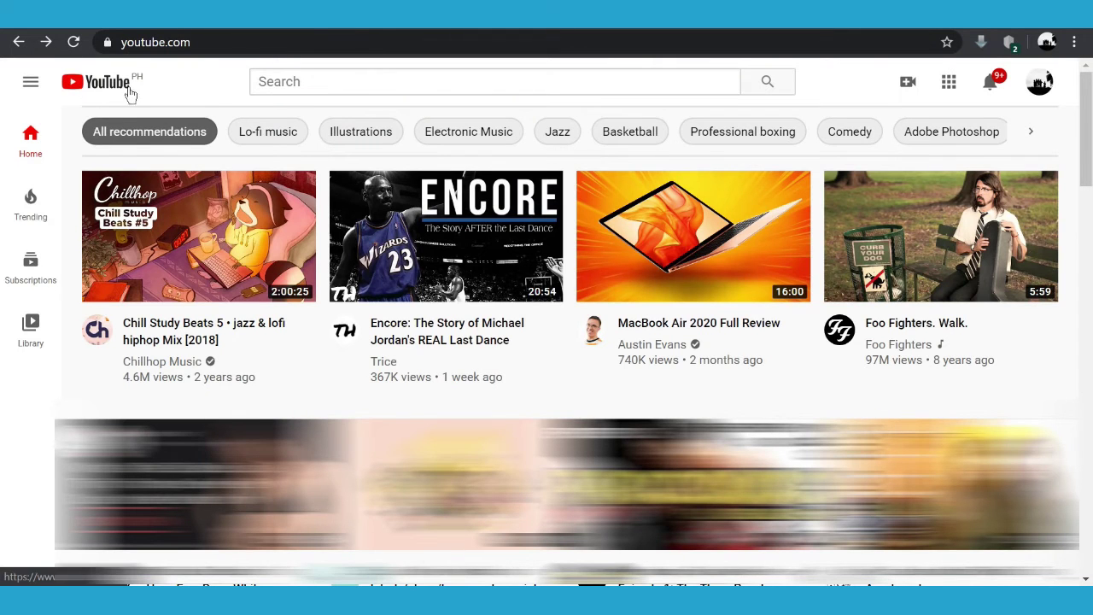
Search for "how to make a kite" and open the video "How To Make a Kite | Tutorial".
{"action": "left_click", "coordinate": [361, 86]}
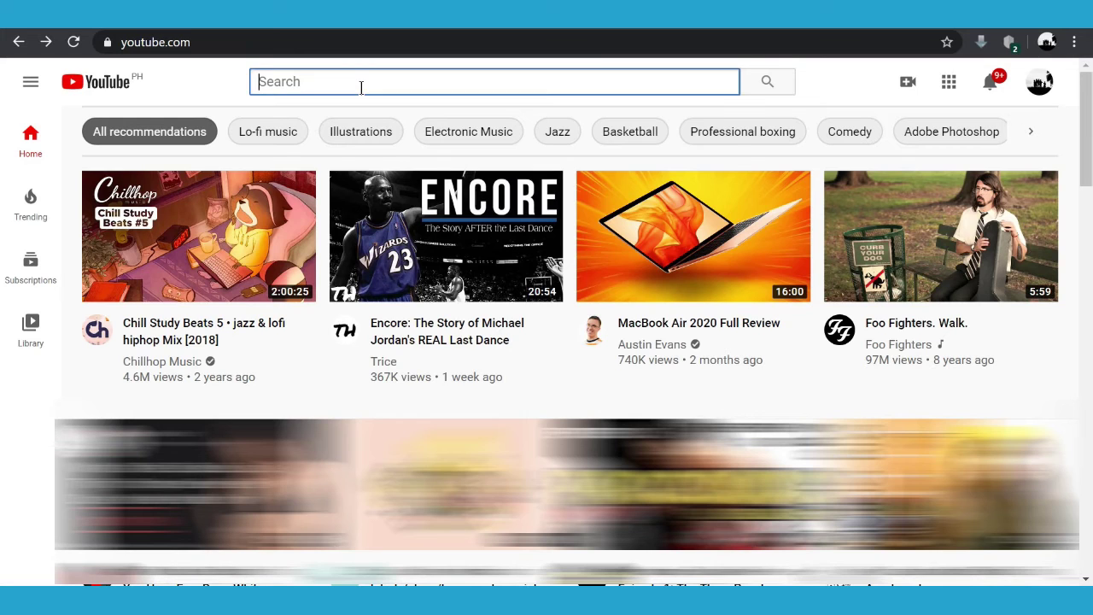
{"action": "type", "text": "how to "}
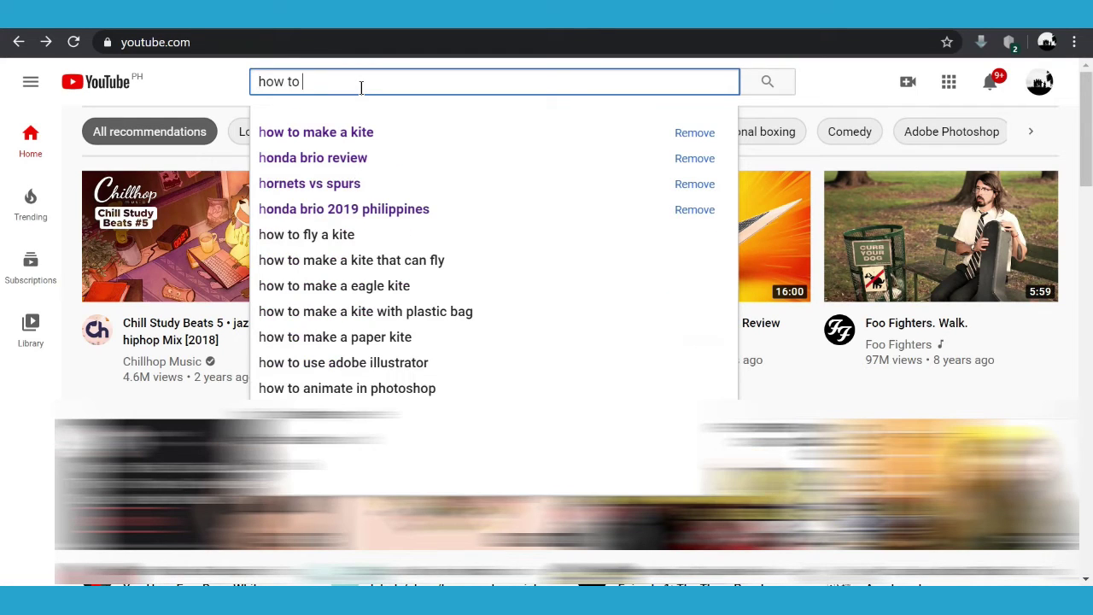
{"action": "type", "text": "make a kite"}
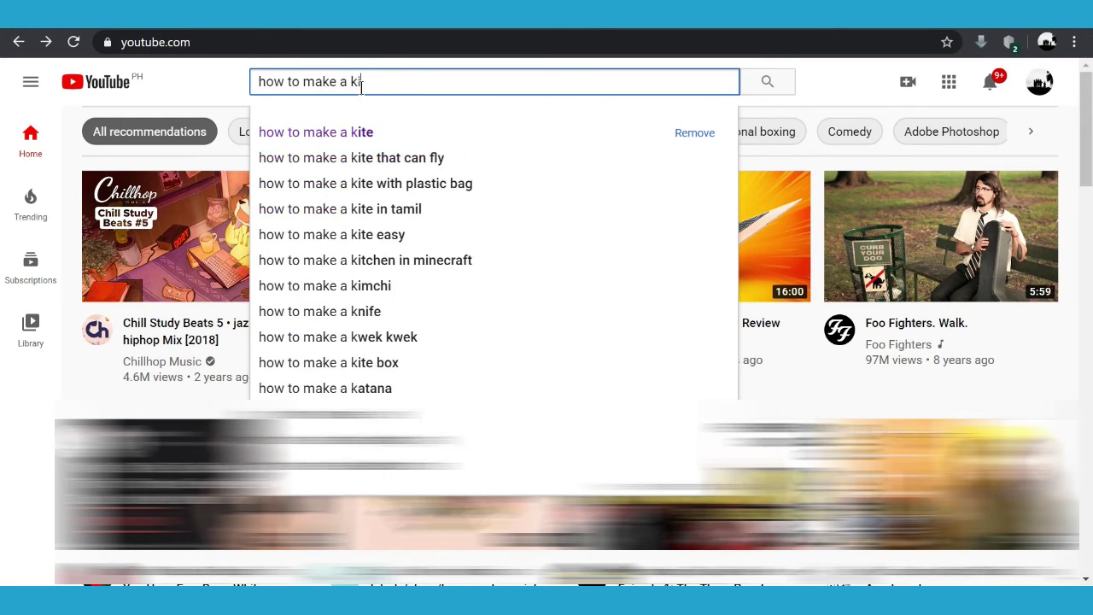
{"action": "left_click", "coordinate": [357, 134]}
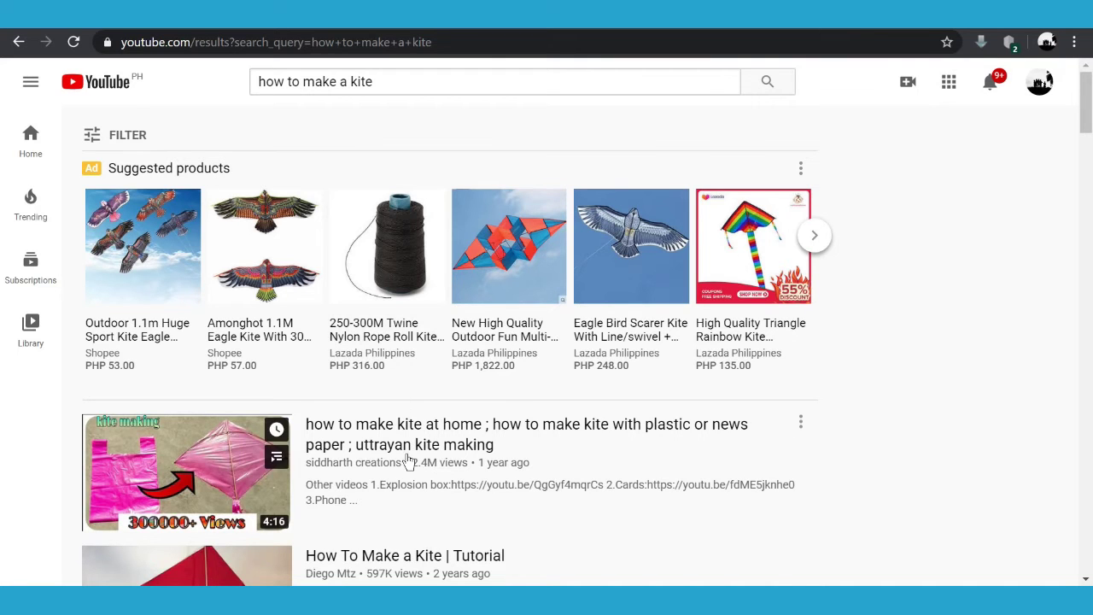
{"action": "scroll", "coordinate": [408, 461], "scroll_direction": "down", "scroll_amount": 1}
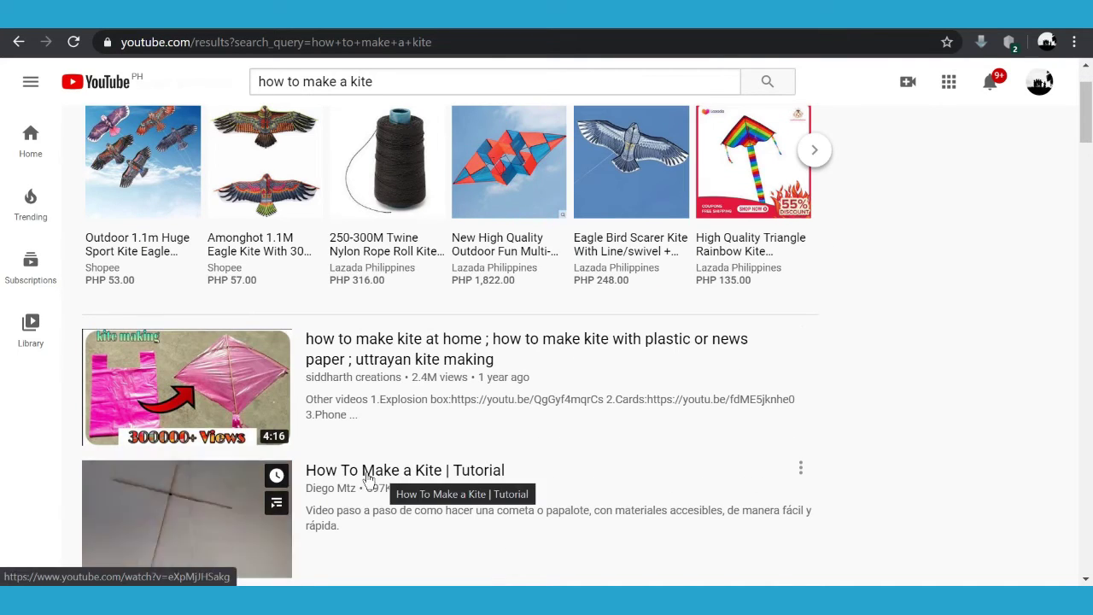
{"action": "left_click", "coordinate": [382, 477]}
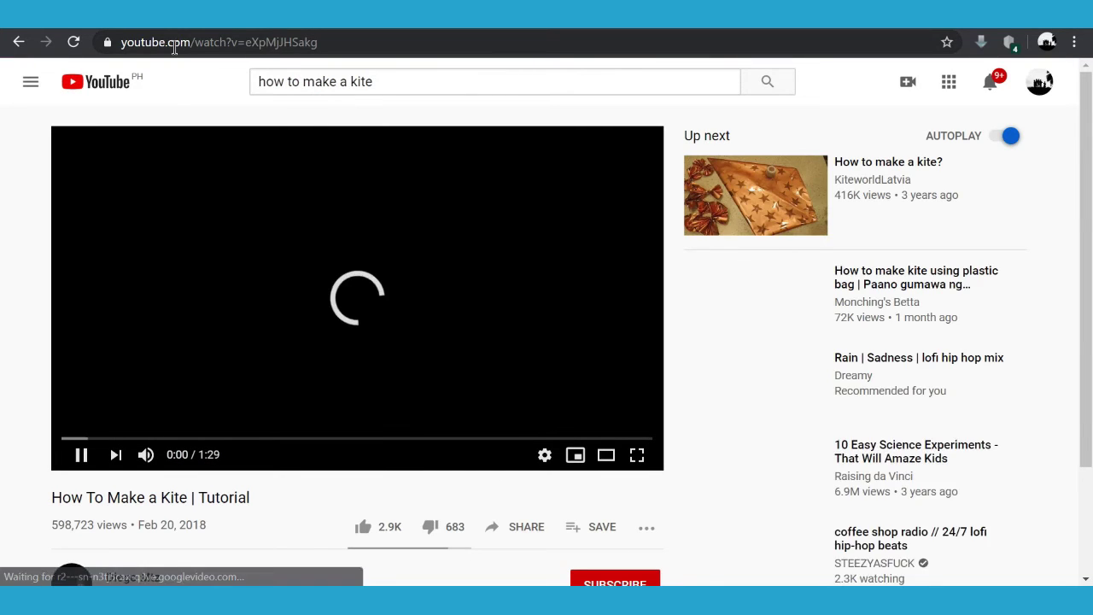
Pause the kite tutorial video and copy its web address.
{"action": "left_click", "coordinate": [329, 41]}
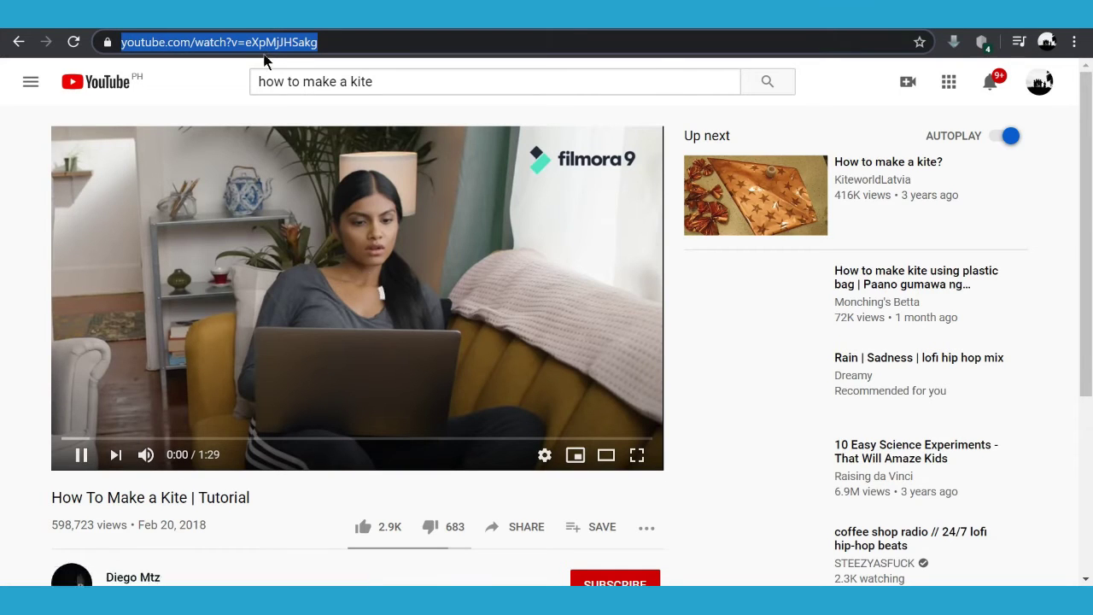
{"action": "left_click", "coordinate": [82, 456]}
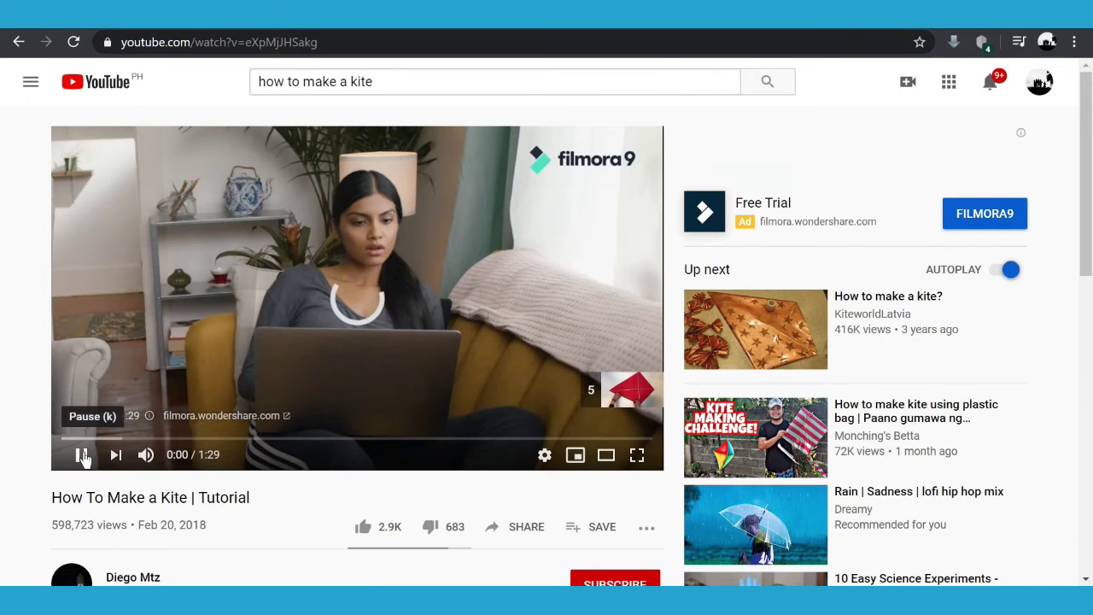
{"action": "left_click", "coordinate": [227, 49]}
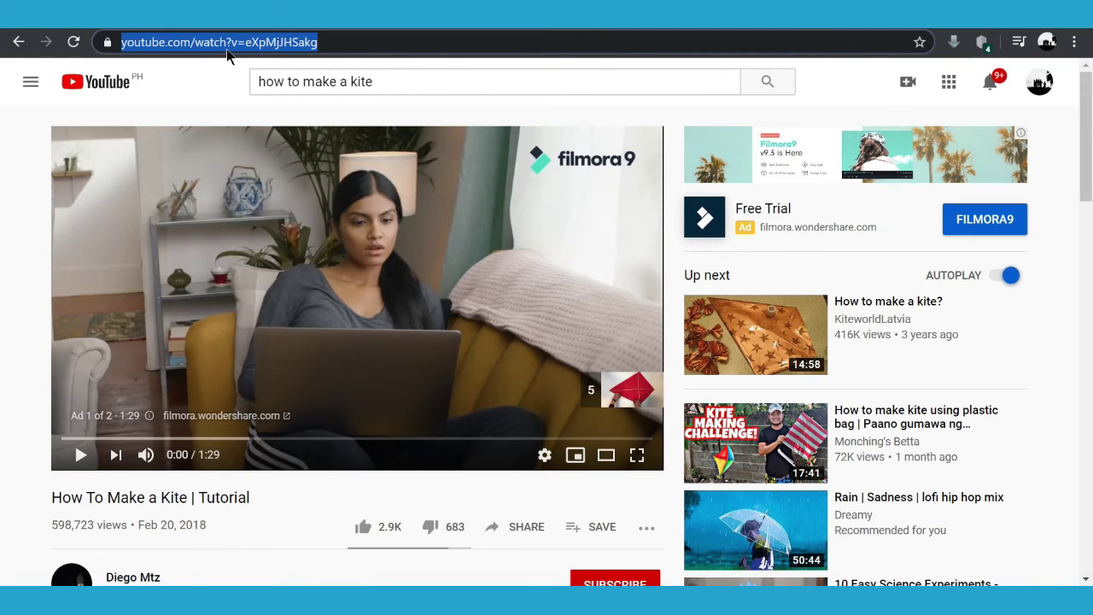
{"action": "right_click", "coordinate": [227, 50]}
{"action": "left_click", "coordinate": [276, 144]}
Return to mCourser, create the "how to make a kite" resource with the copied link, and place it before Sample lesson in the collection.
{"action": "left_click", "coordinate": [112, 17]}
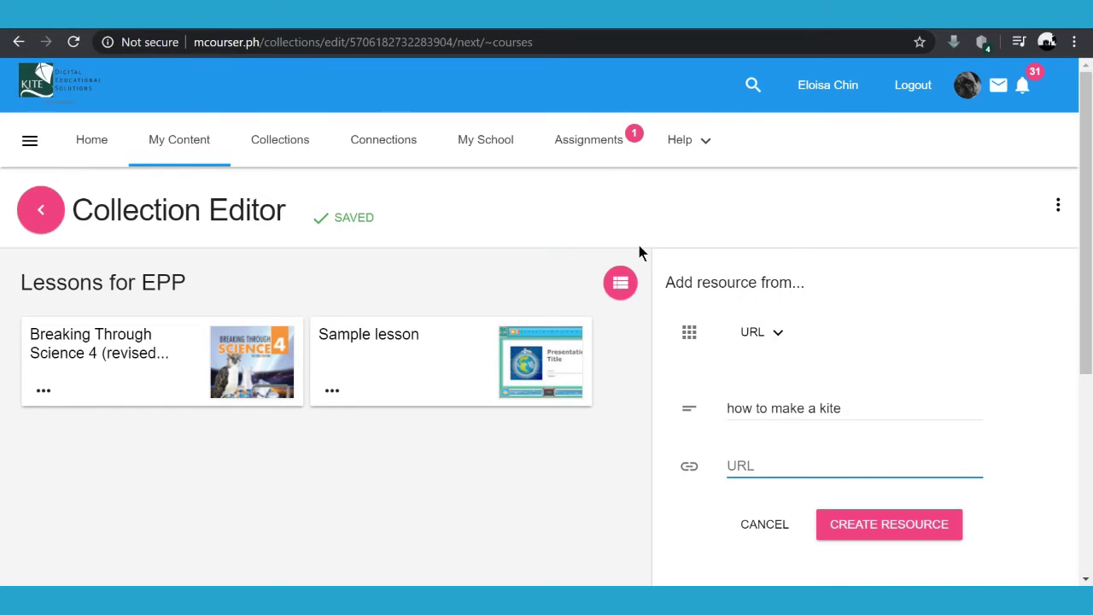
{"action": "right_click", "coordinate": [743, 467]}
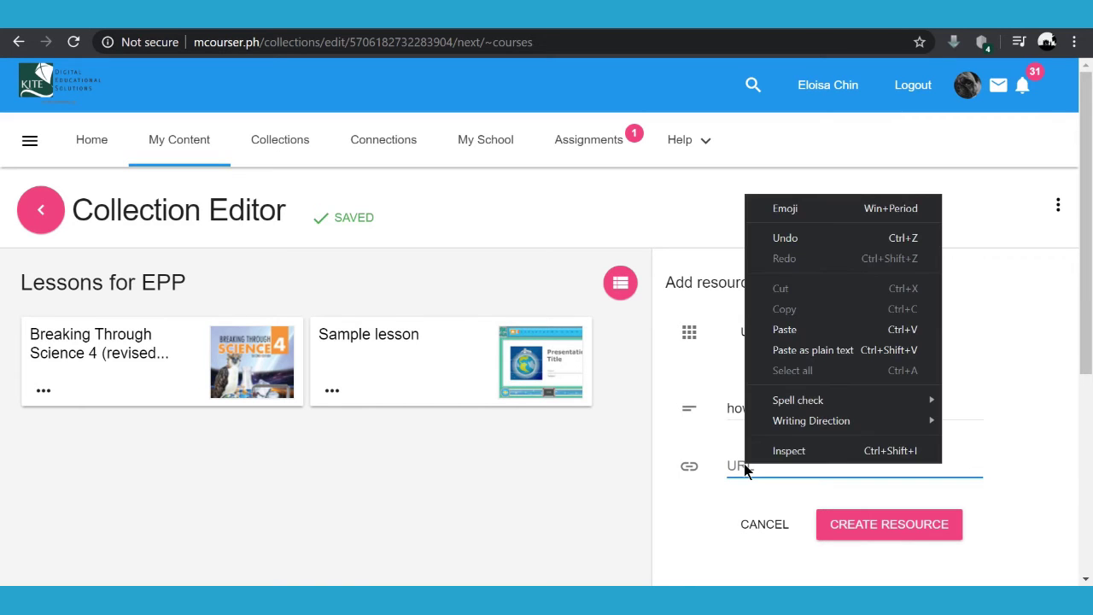
{"action": "left_click", "coordinate": [785, 329]}
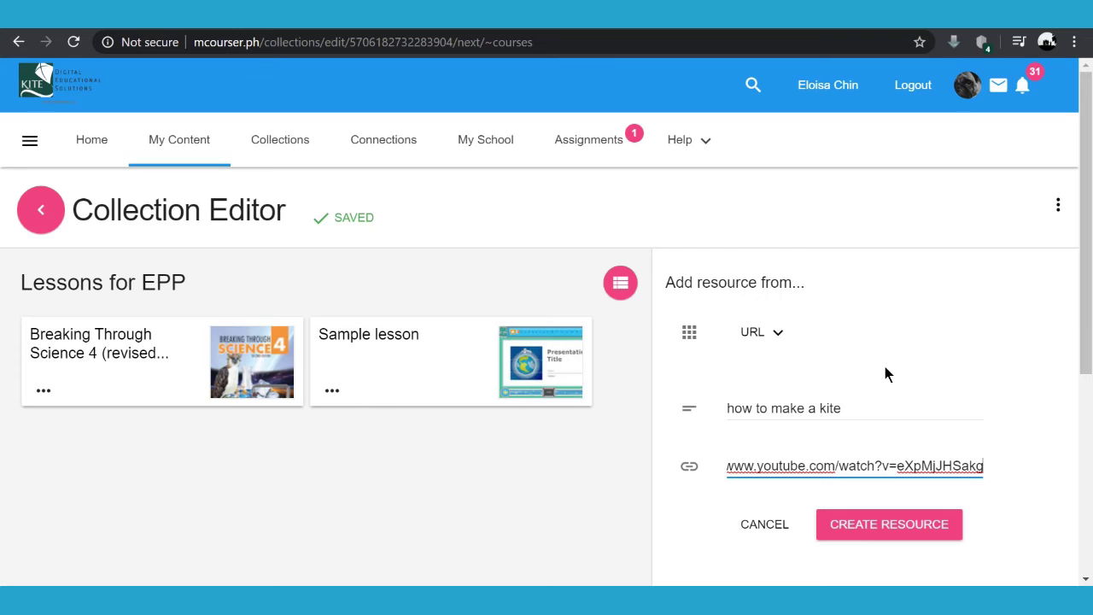
{"action": "scroll", "coordinate": [885, 367], "scroll_direction": "down", "scroll_amount": 2}
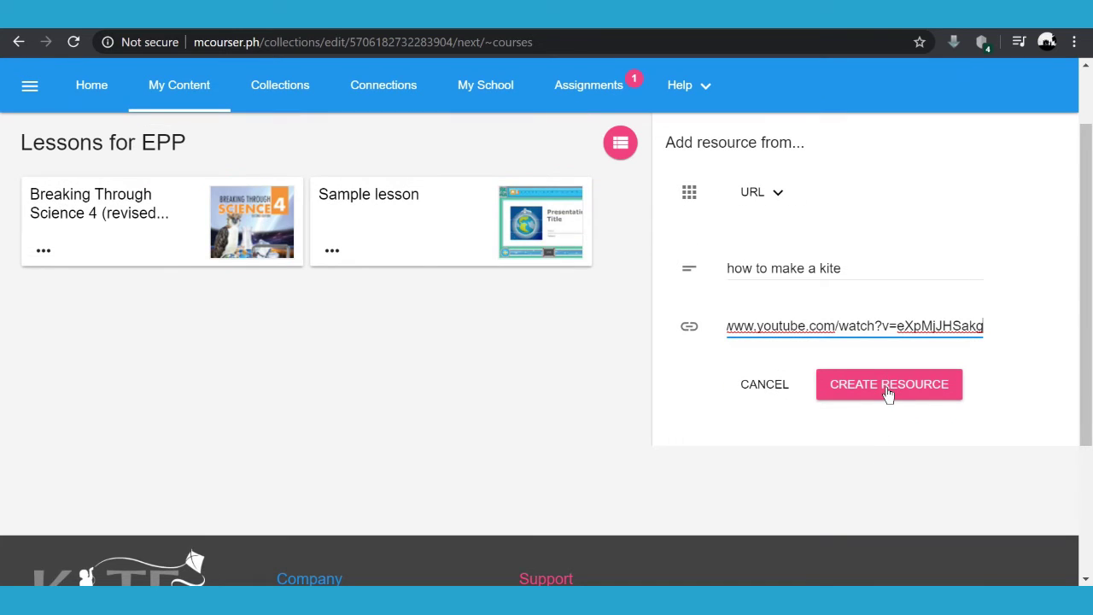
{"action": "left_click", "coordinate": [895, 390]}
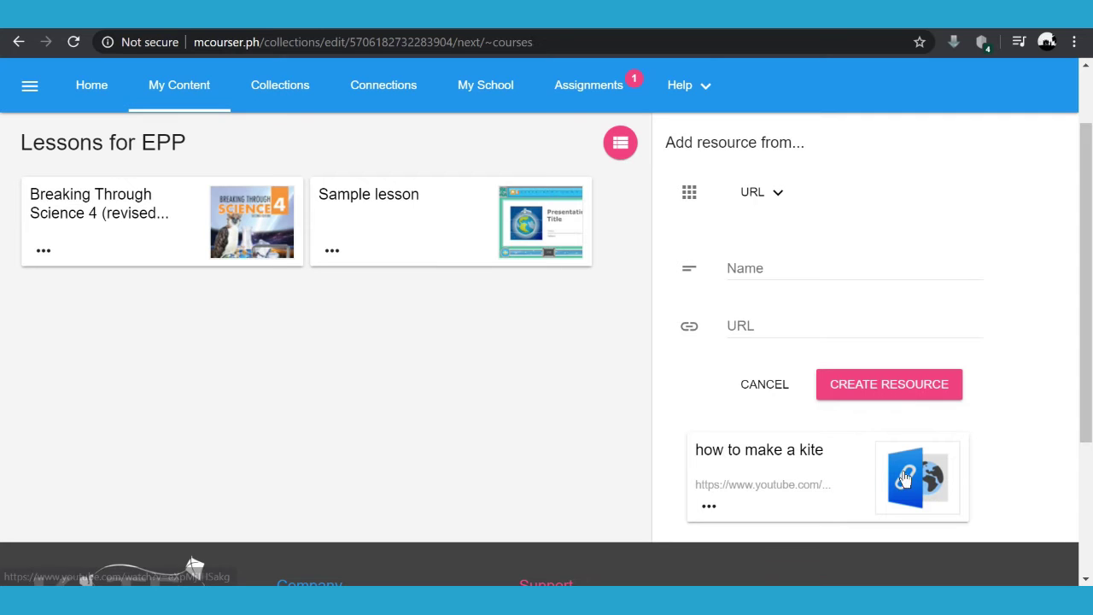
{"action": "left_click_drag", "start_coordinate": [696, 453], "coordinate": [533, 232]}
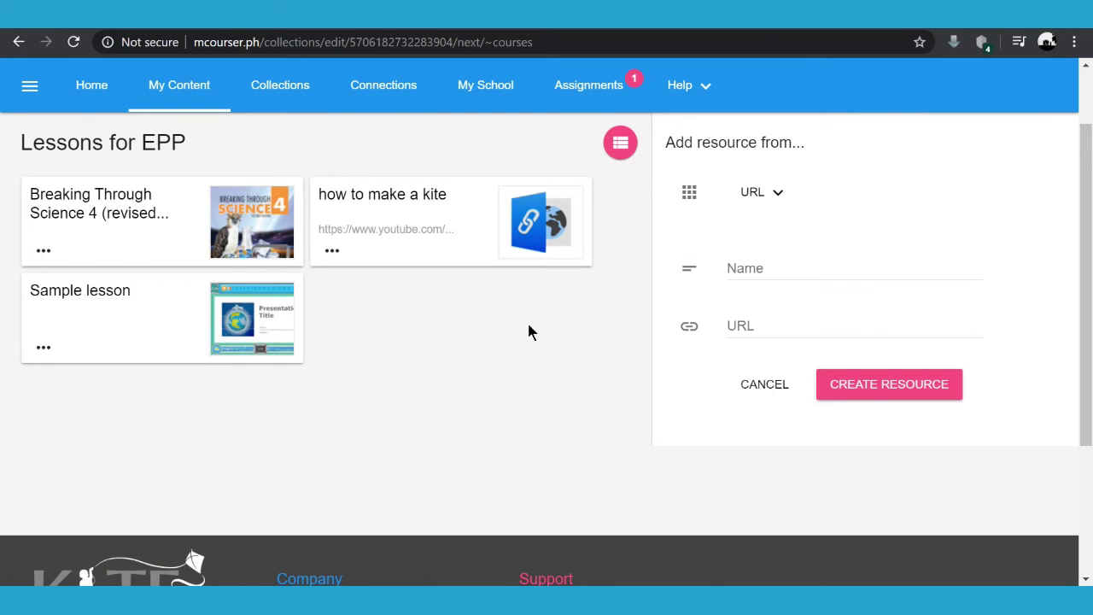
Switch the resource source to File and upload star1.png from the Desktop.
{"action": "left_click", "coordinate": [780, 195]}
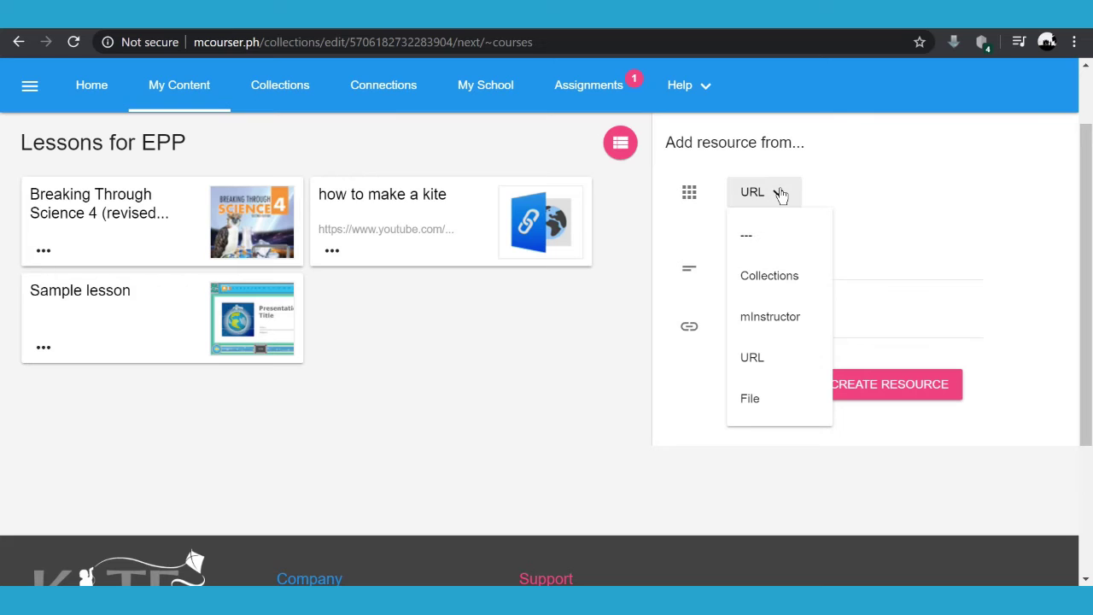
{"action": "left_click", "coordinate": [748, 408]}
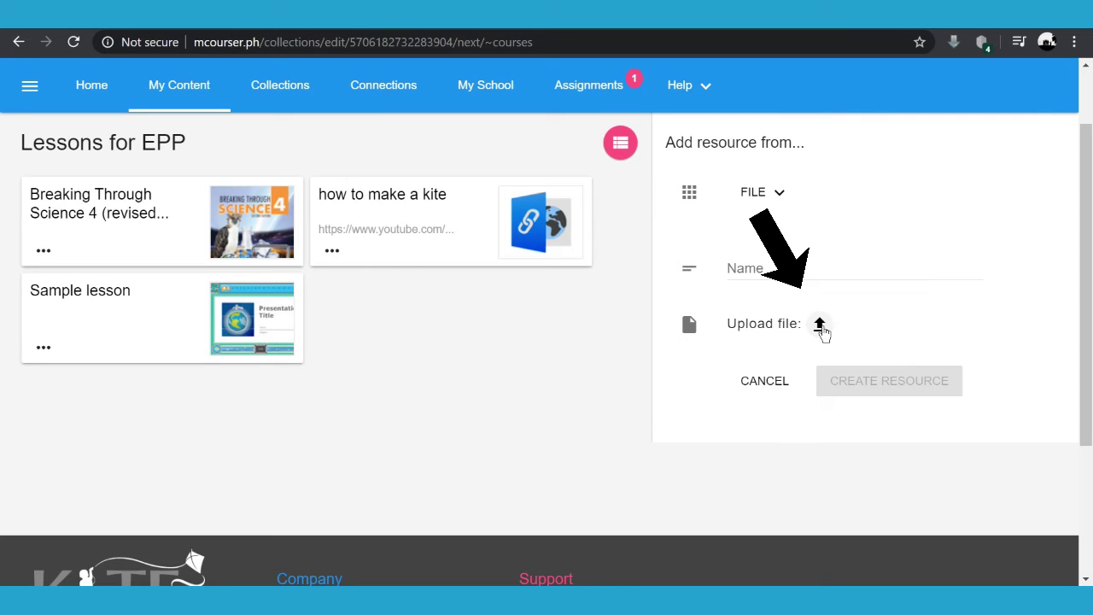
{"action": "left_click", "coordinate": [820, 326]}
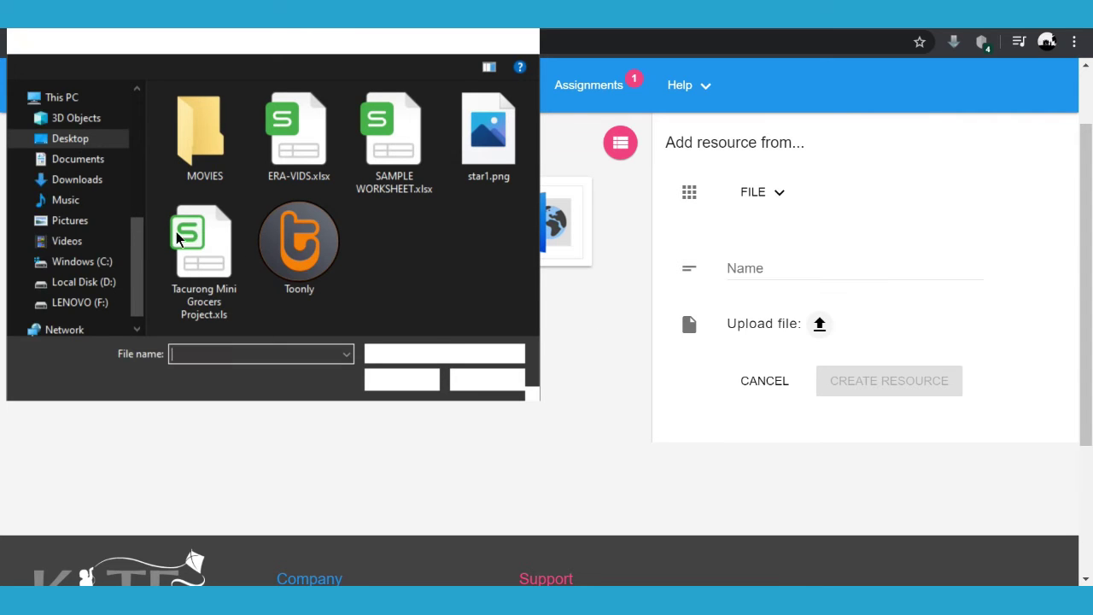
{"action": "left_click", "coordinate": [489, 154]}
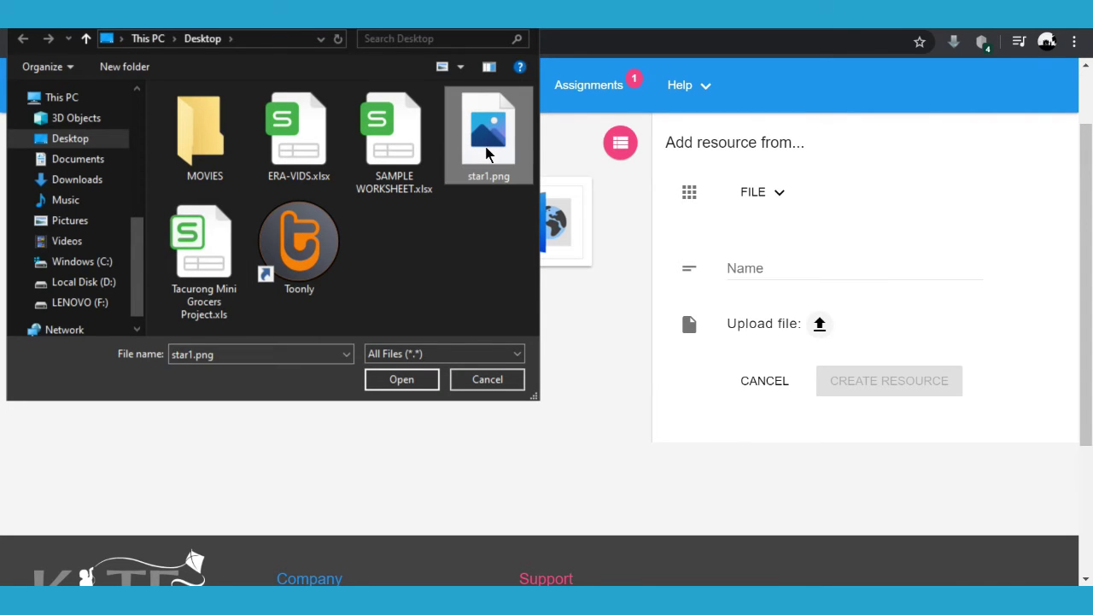
{"action": "left_click", "coordinate": [391, 379]}
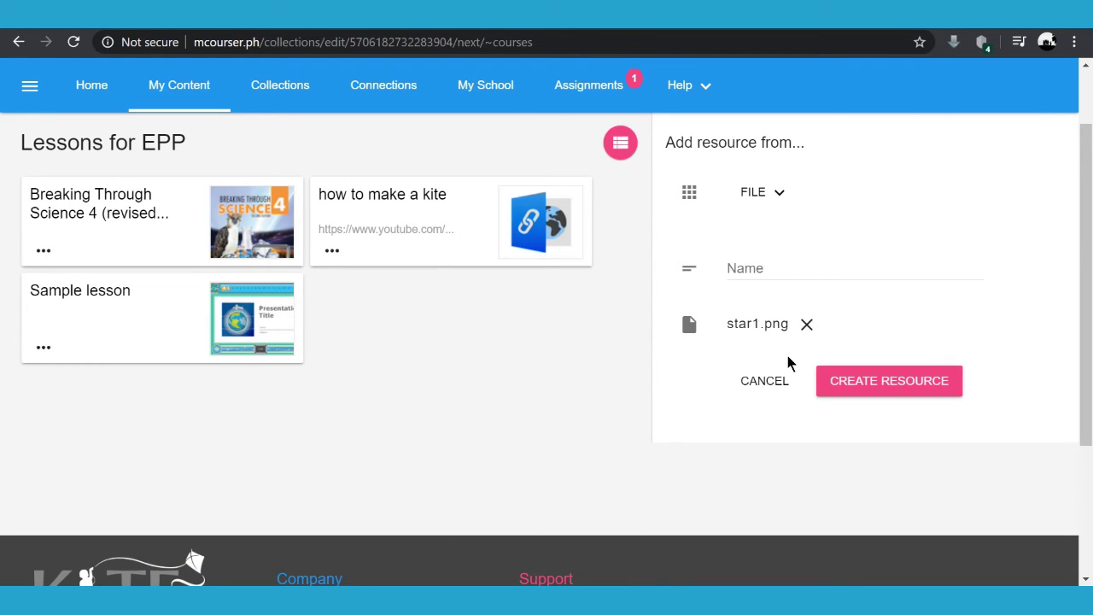
Name the uploaded image resource "STAR", create it, and add it to the collection after Sample lesson.
{"action": "left_click", "coordinate": [892, 389]}
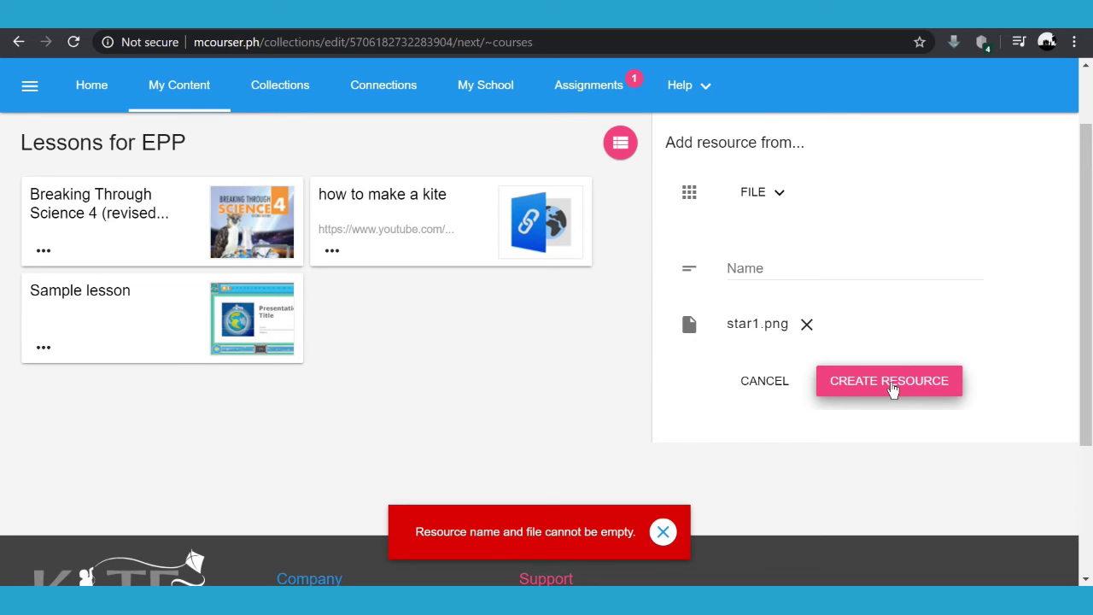
{"action": "left_click", "coordinate": [782, 274]}
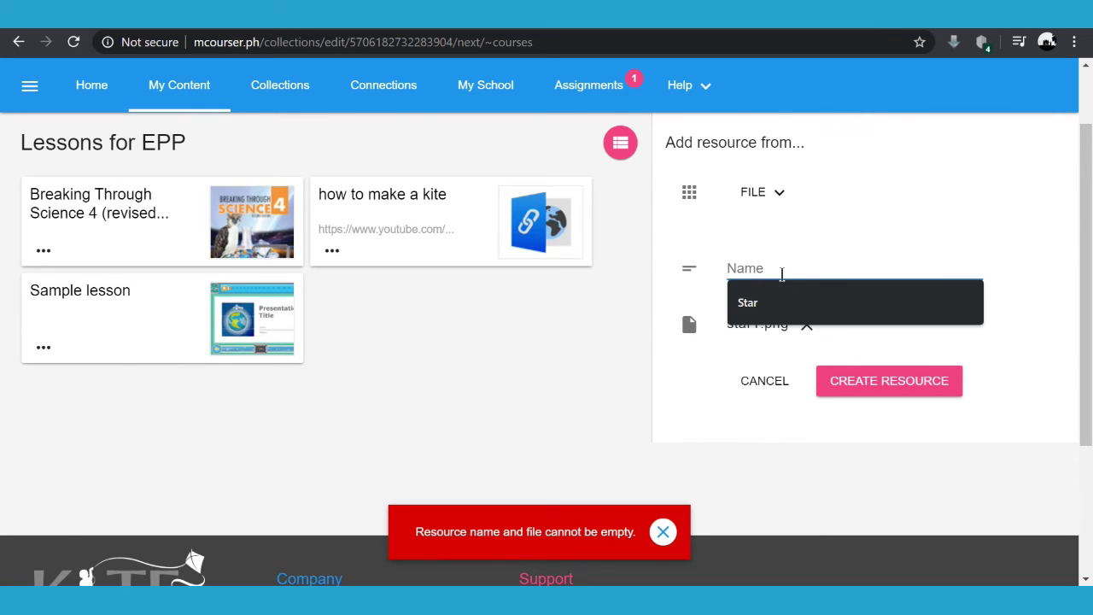
{"action": "left_click", "coordinate": [756, 309]}
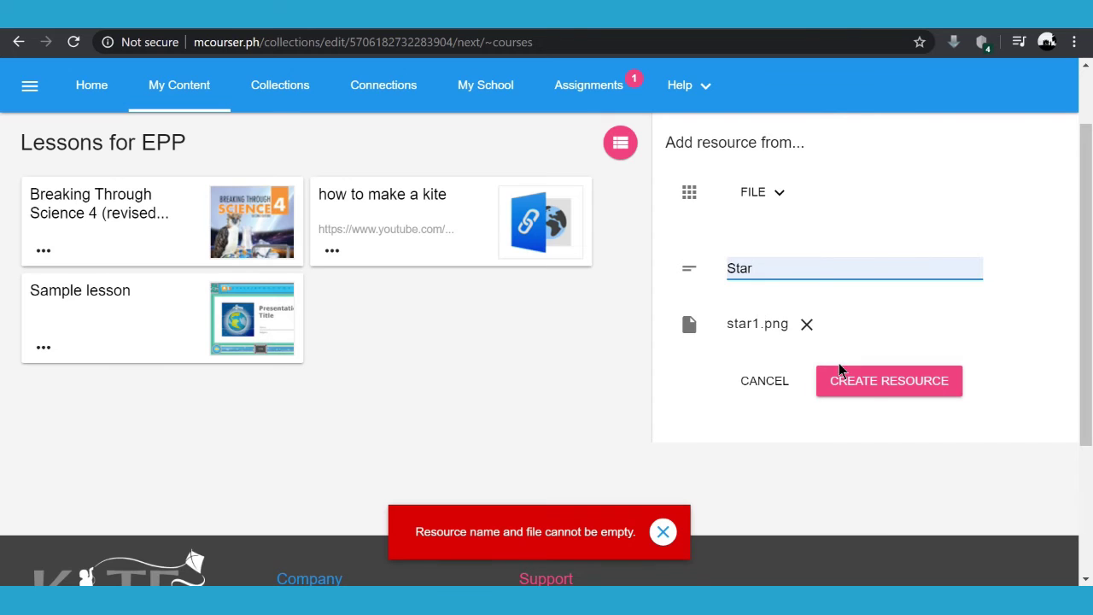
{"action": "left_click", "coordinate": [873, 388]}
{"action": "left_click", "coordinate": [663, 531]}
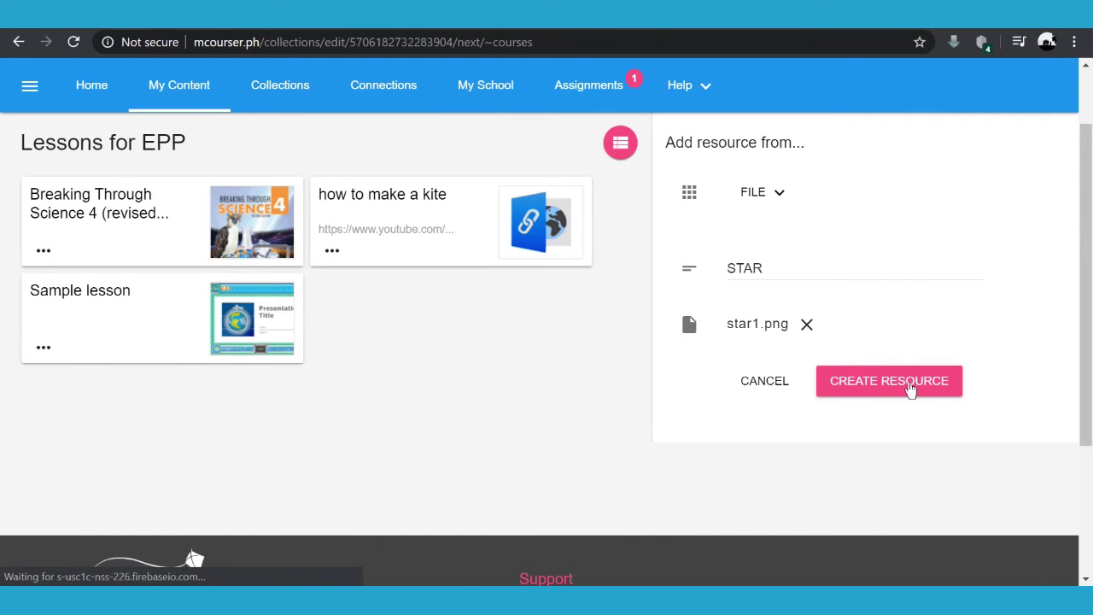
{"action": "left_click", "coordinate": [867, 389]}
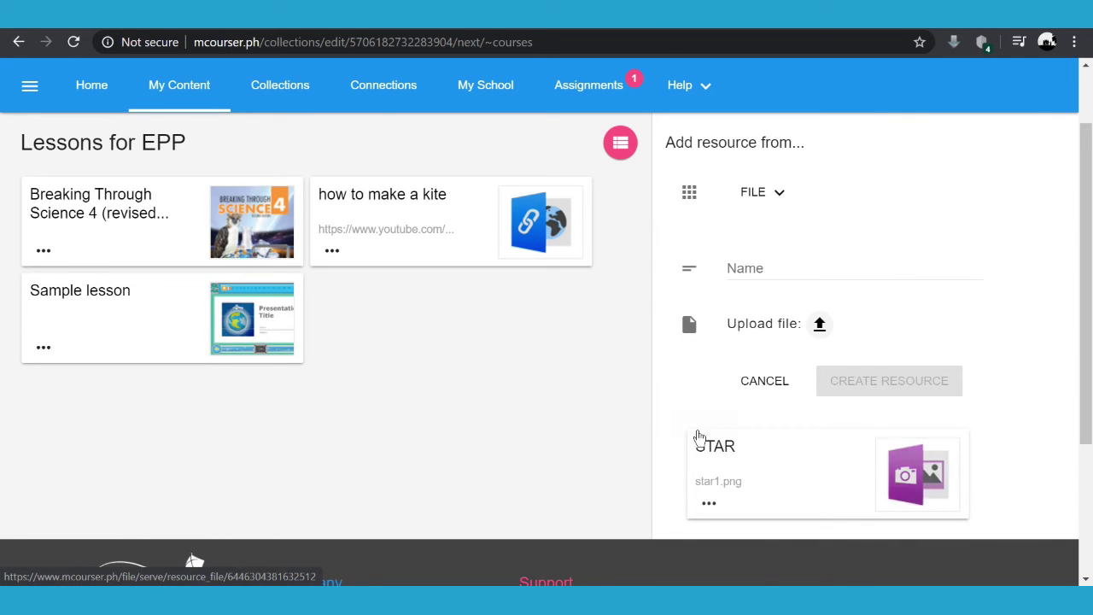
{"action": "left_click_drag", "start_coordinate": [699, 439], "coordinate": [527, 323]}
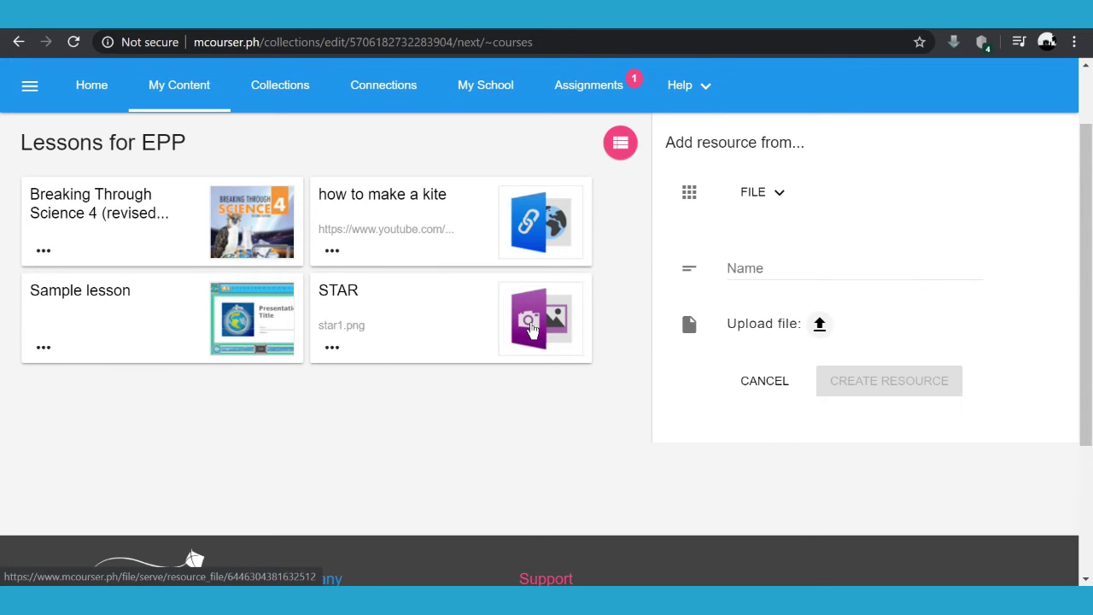
Upload SAMPLE WORKSHEET.xlsx from the Desktop as another file resource.
{"action": "left_click", "coordinate": [820, 326]}
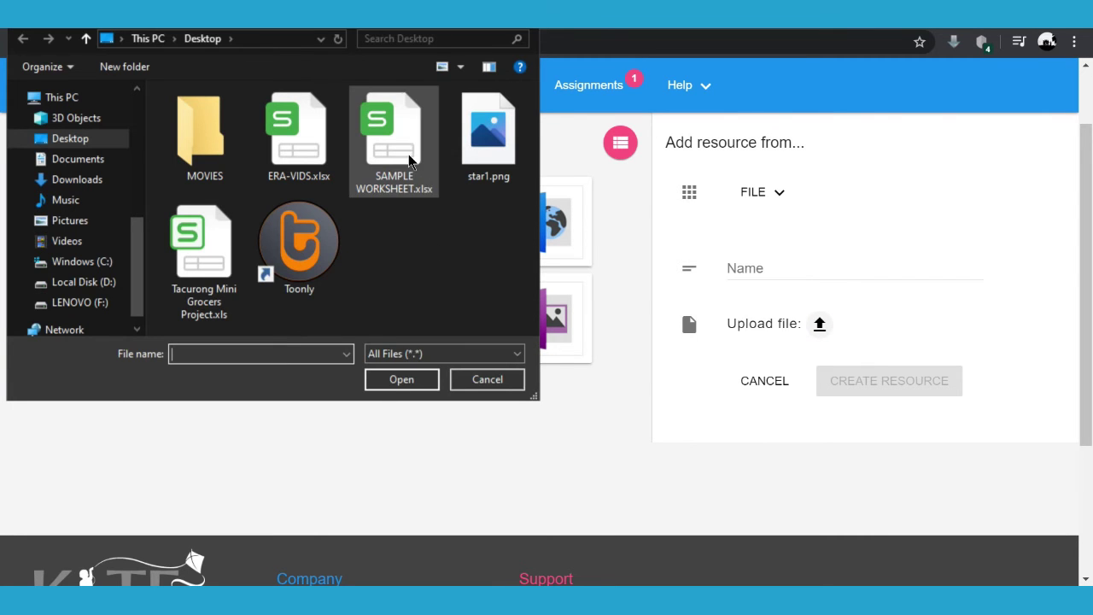
{"action": "left_click", "coordinate": [391, 138]}
{"action": "left_click", "coordinate": [394, 381]}
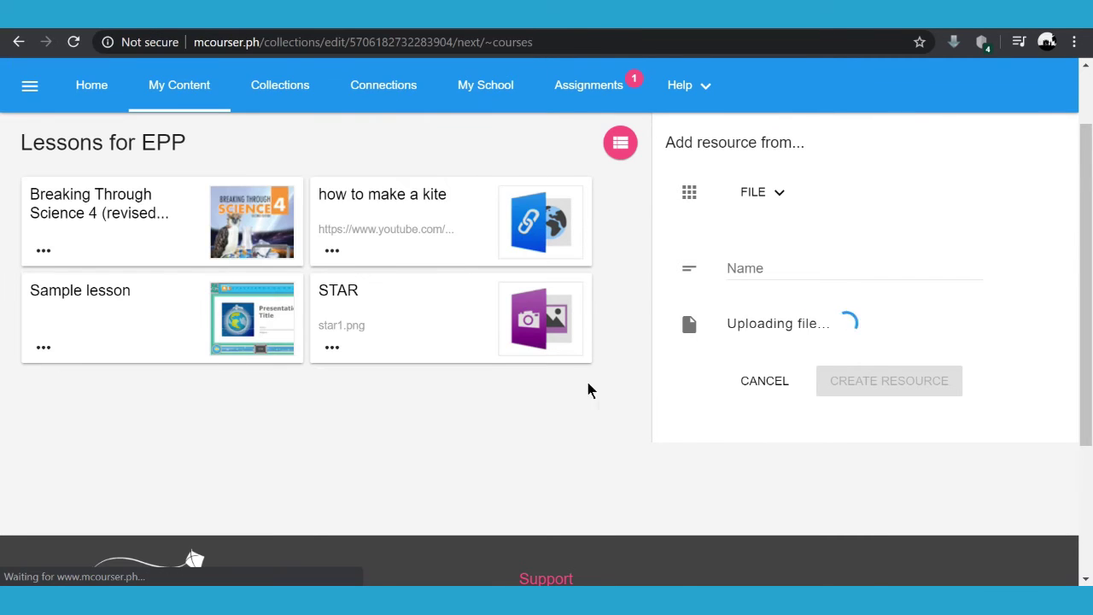
Name the worksheet resource "Sample Excel", create it, and add it to the end of the collection.
{"action": "left_click", "coordinate": [771, 266]}
{"action": "type", "text": "sAMP"}
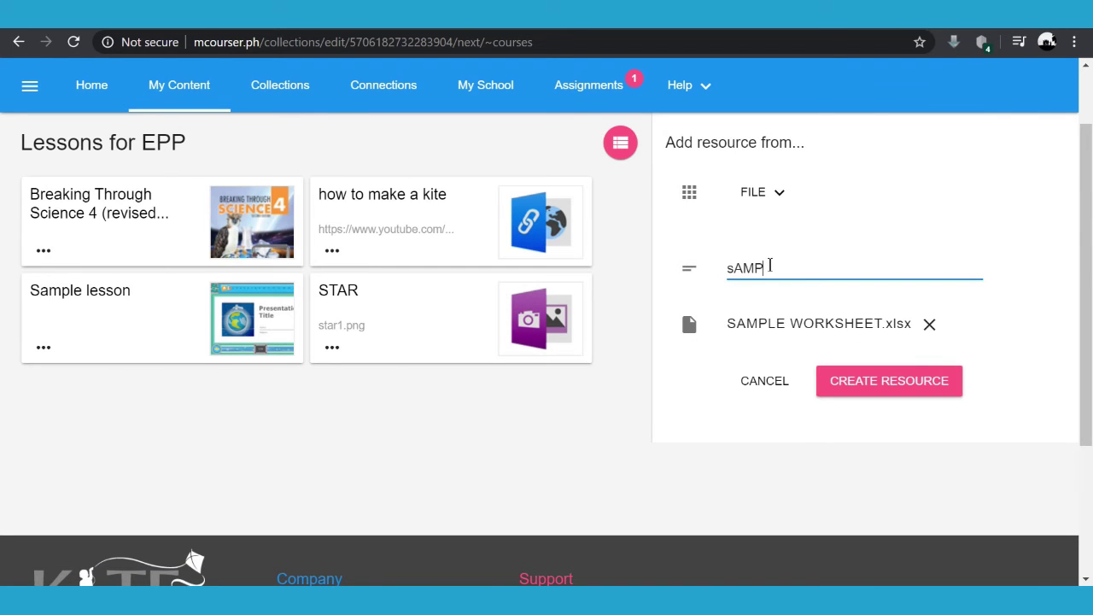
{"action": "key", "text": "BackSpace"}
{"action": "key", "text": "BackSpace"}
{"action": "key", "text": "BackSpace"}
{"action": "key", "text": "BackSpace"}
{"action": "type", "text": "Sample Exce"}
{"action": "left_click", "coordinate": [866, 386]}
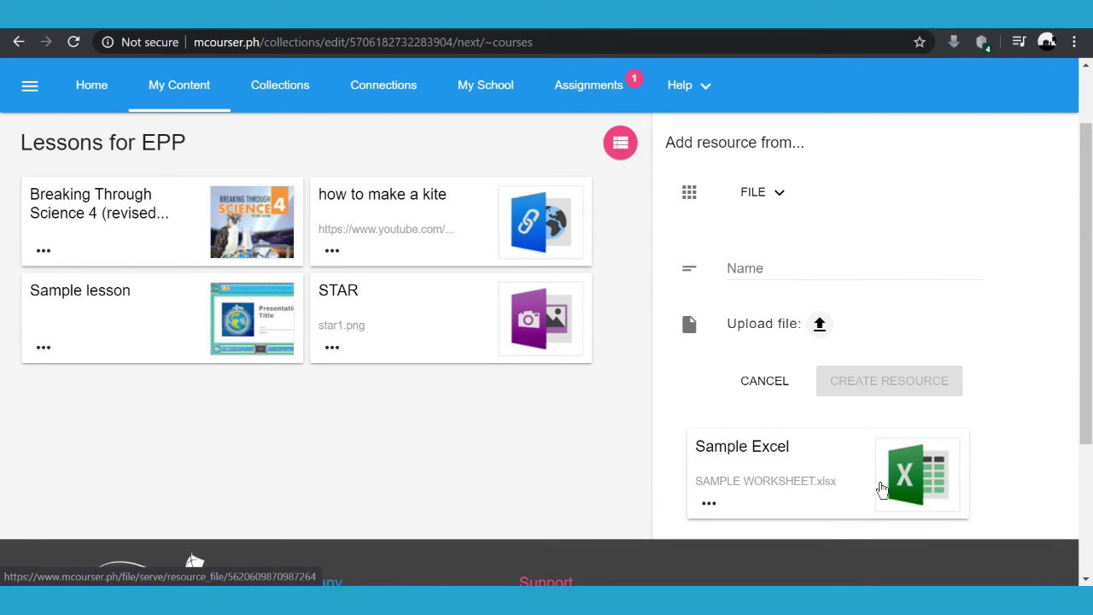
{"action": "left_click_drag", "start_coordinate": [847, 488], "coordinate": [502, 416]}
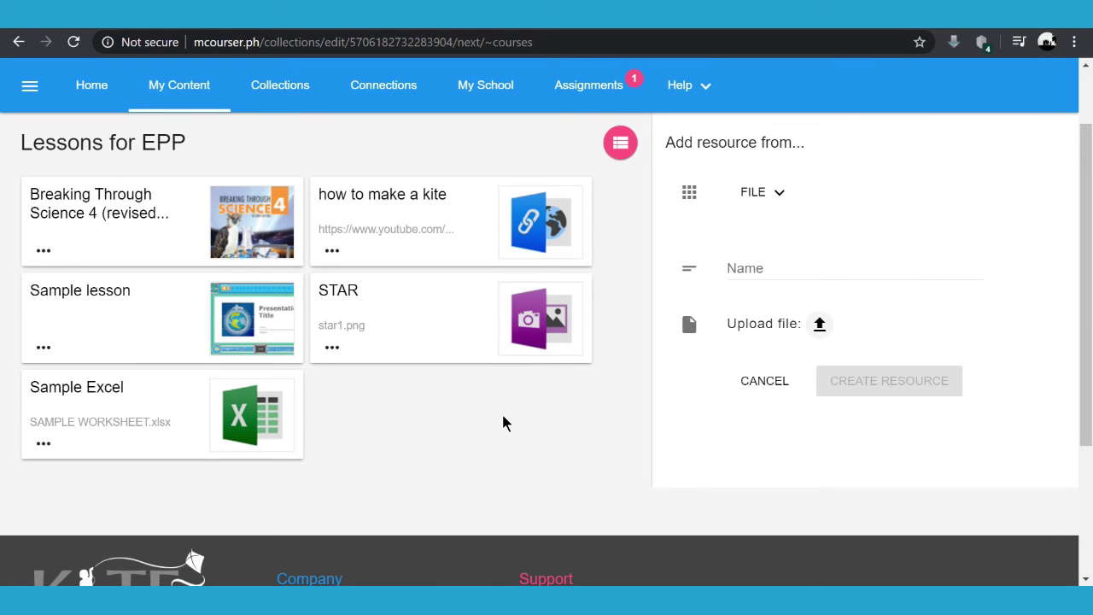
Open the sharing page of the Lessons for EPP collection and list only Students as the users to share with.
{"action": "scroll", "coordinate": [502, 423], "scroll_direction": "up", "scroll_amount": 2}
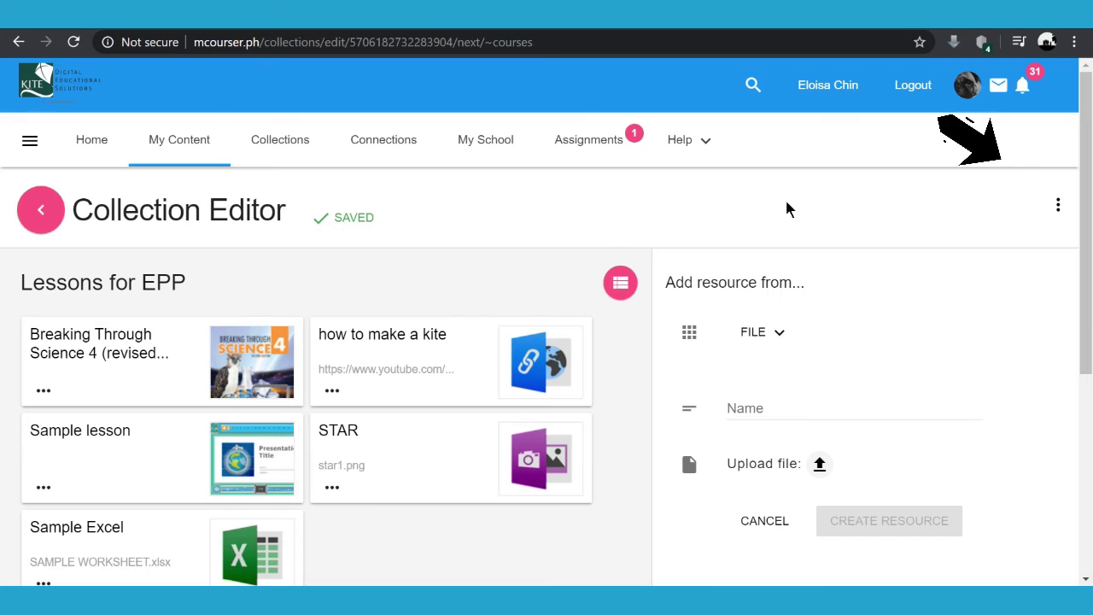
{"action": "left_click", "coordinate": [1059, 211]}
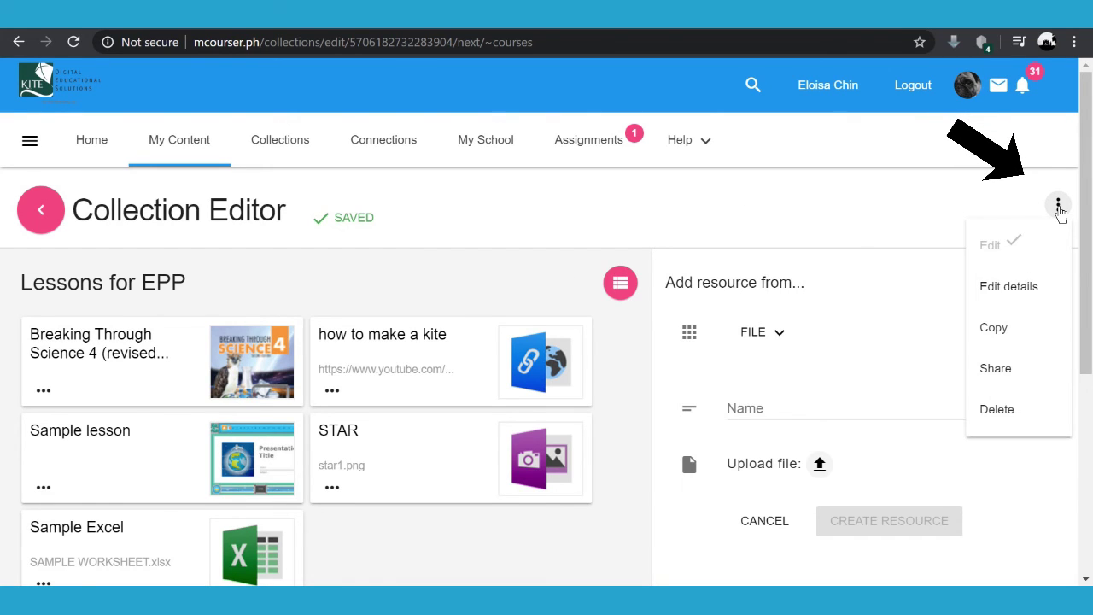
{"action": "left_click", "coordinate": [992, 382]}
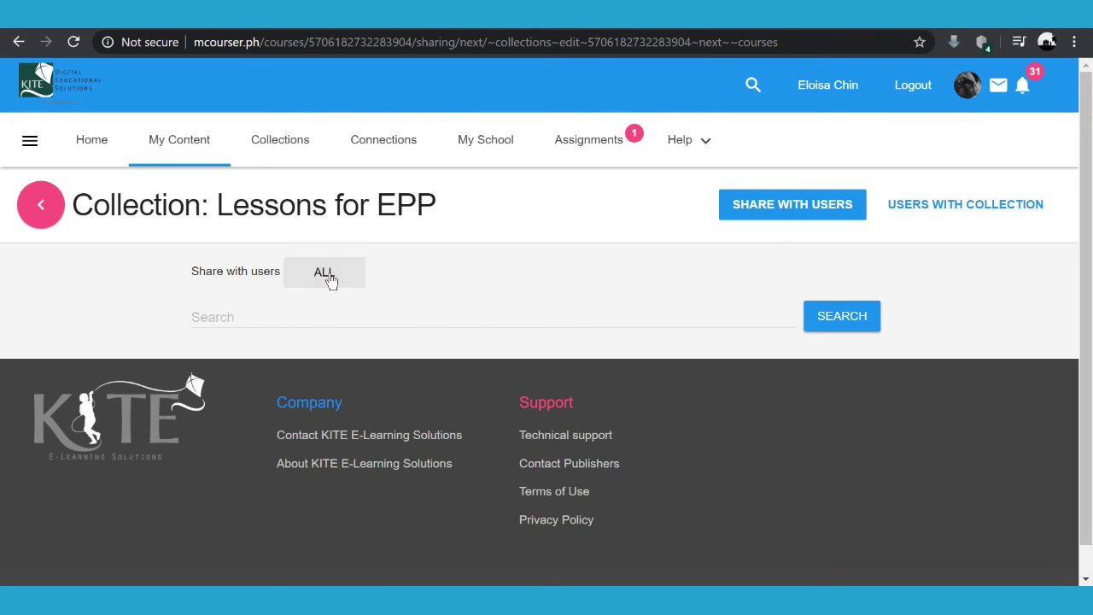
{"action": "left_click", "coordinate": [330, 278]}
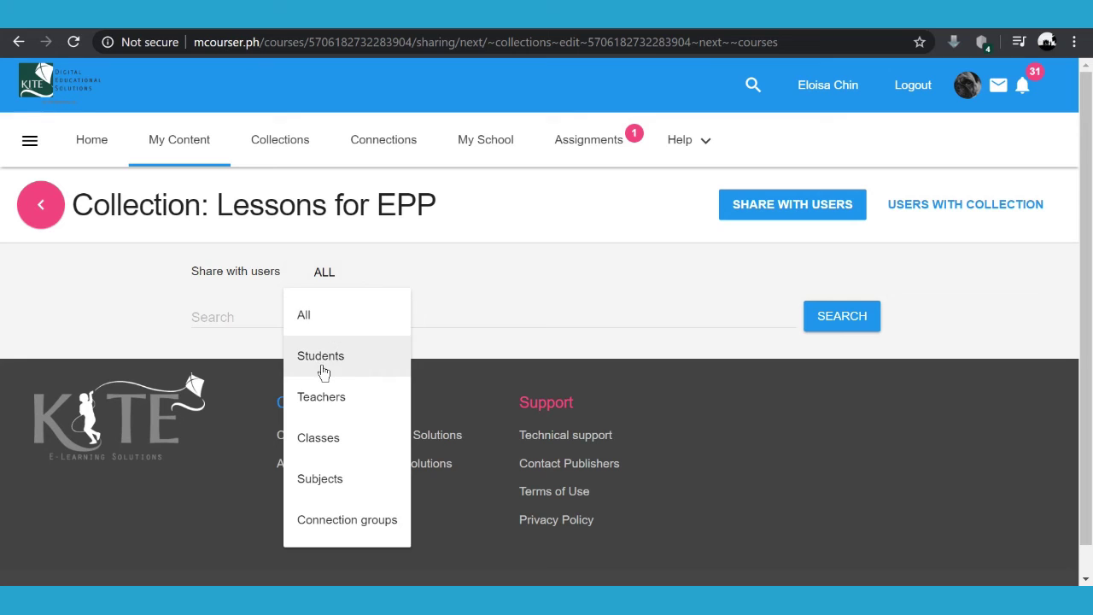
{"action": "left_click", "coordinate": [322, 369]}
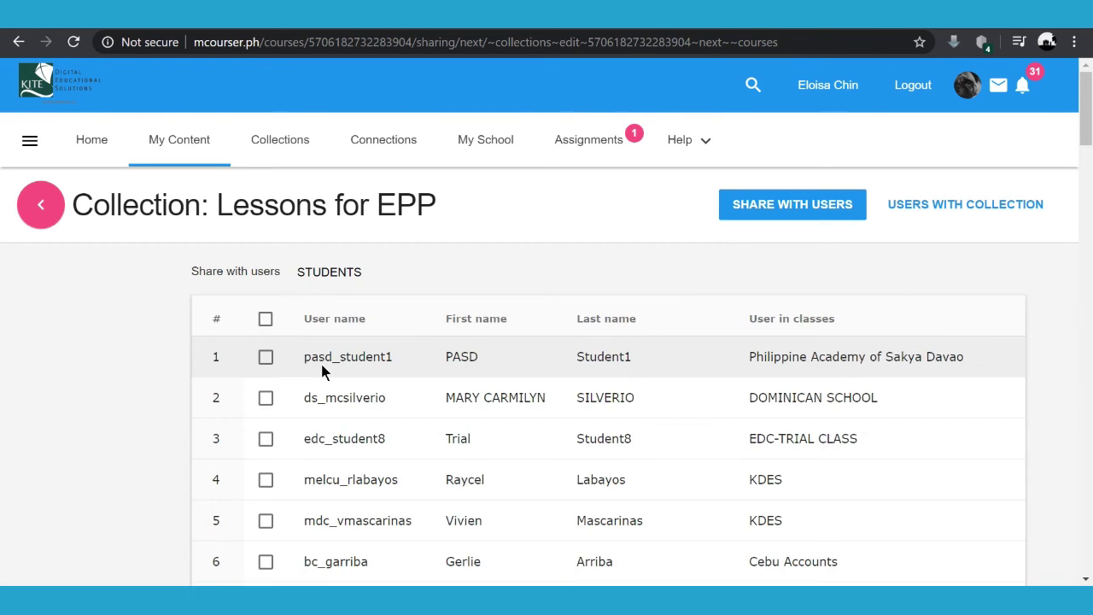
Share the collection with the student in row 3, from EDC-TRIAL CLASS, and return to My Content.
{"action": "scroll", "coordinate": [323, 370], "scroll_direction": "down", "scroll_amount": 2}
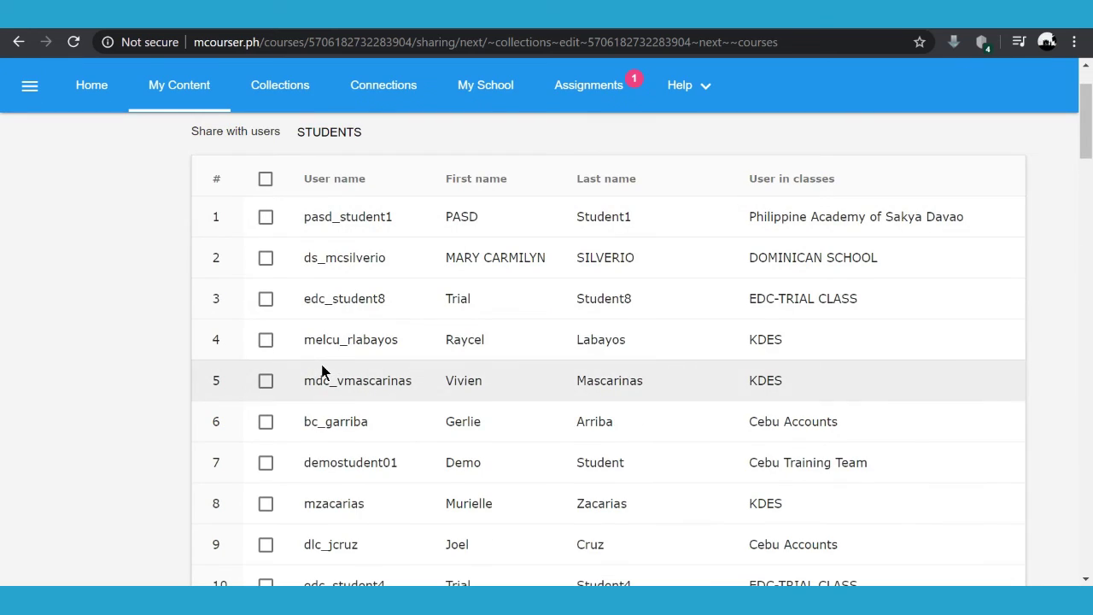
{"action": "left_click", "coordinate": [266, 299]}
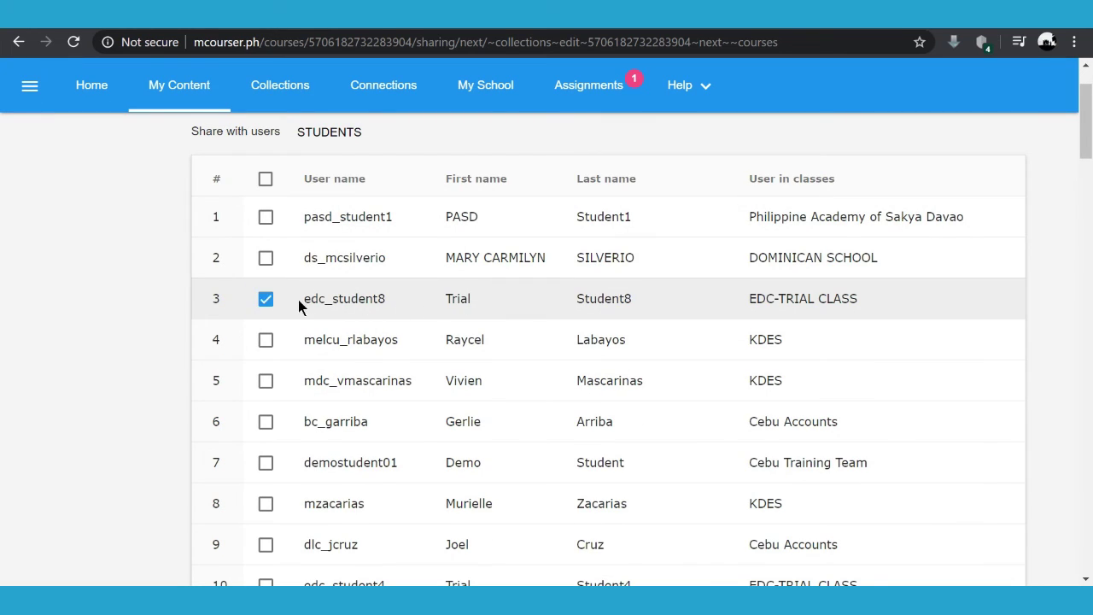
{"action": "left_click_drag", "start_coordinate": [1086, 120], "coordinate": [1086, 535]}
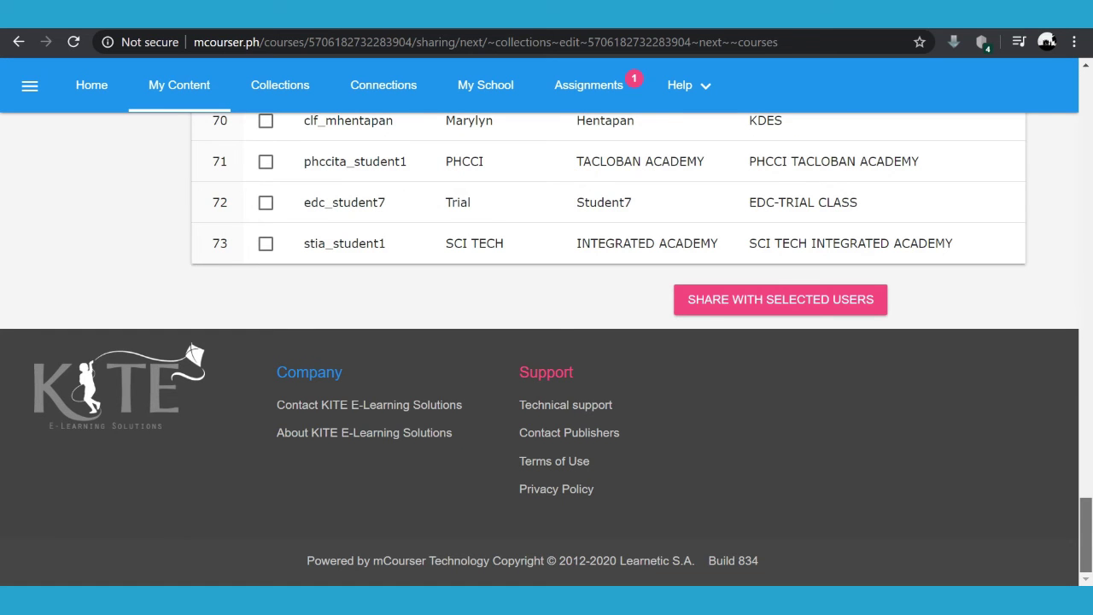
{"action": "left_click", "coordinate": [777, 306]}
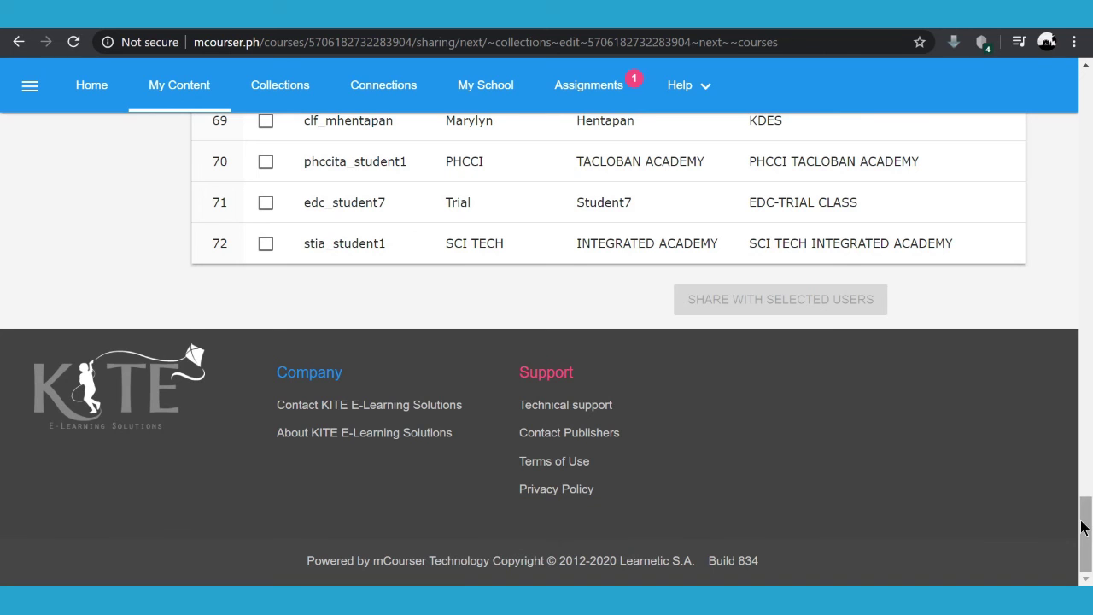
{"action": "left_click_drag", "start_coordinate": [1088, 520], "coordinate": [1088, 68]}
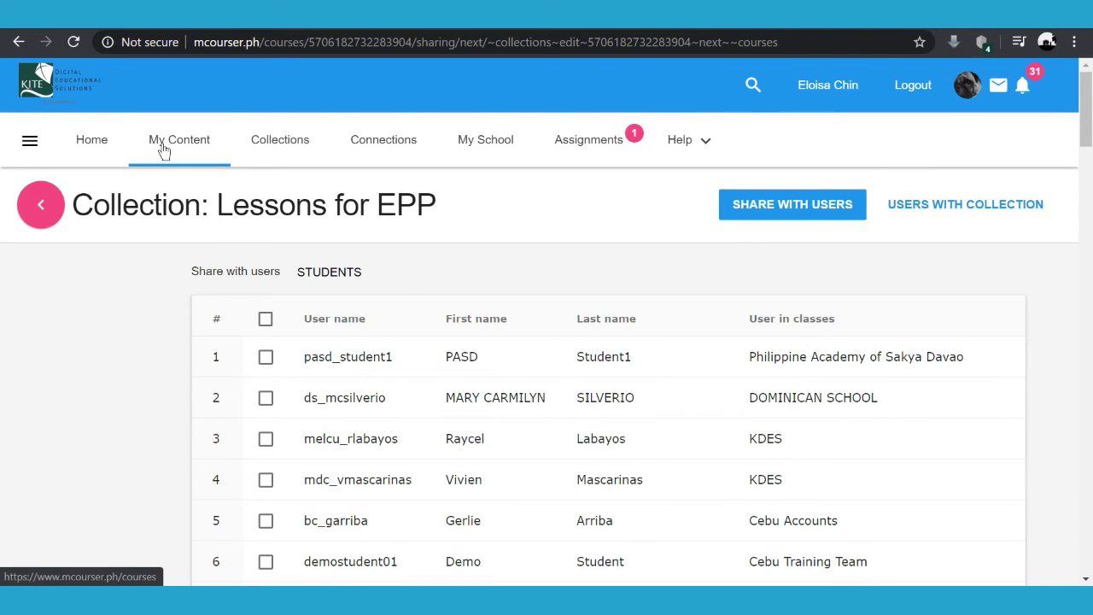
{"action": "left_click", "coordinate": [164, 151]}
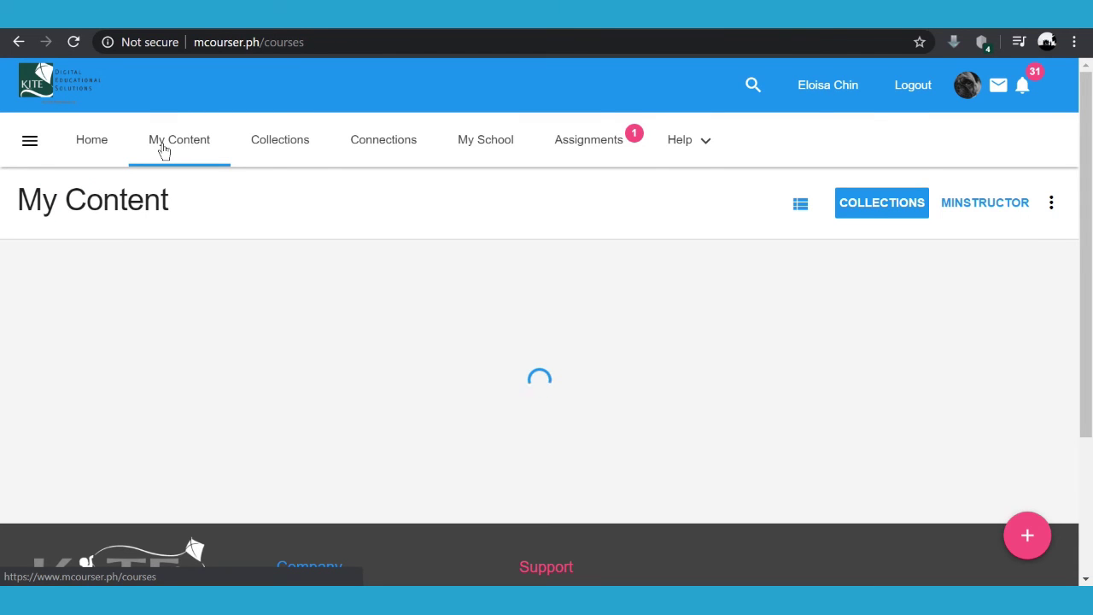